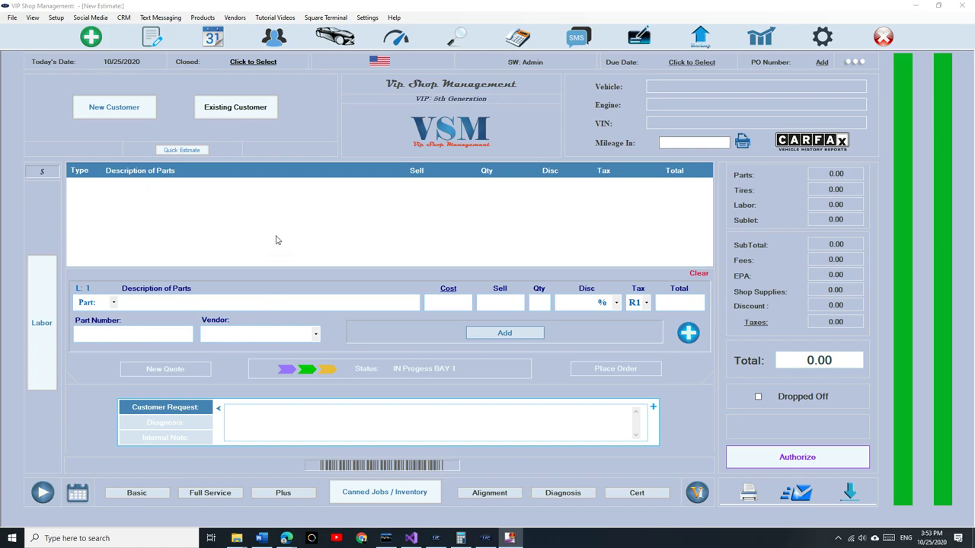
left_click(160, 413)
left_click(53, 353)
left_click(55, 354)
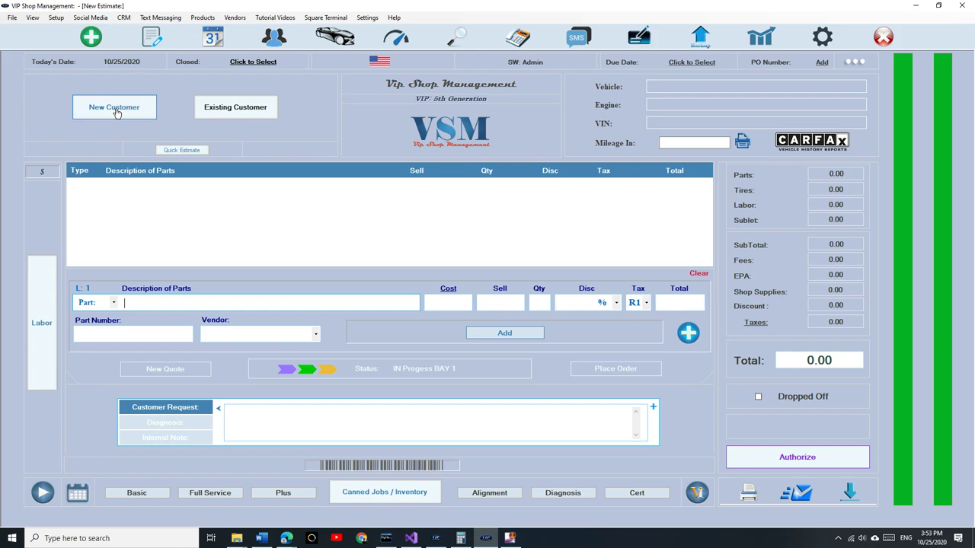
Step: Start an estimate for an existing customer found by first name and assign their 2008 Ford Focus SE/SEL/SES
left_click(192, 152)
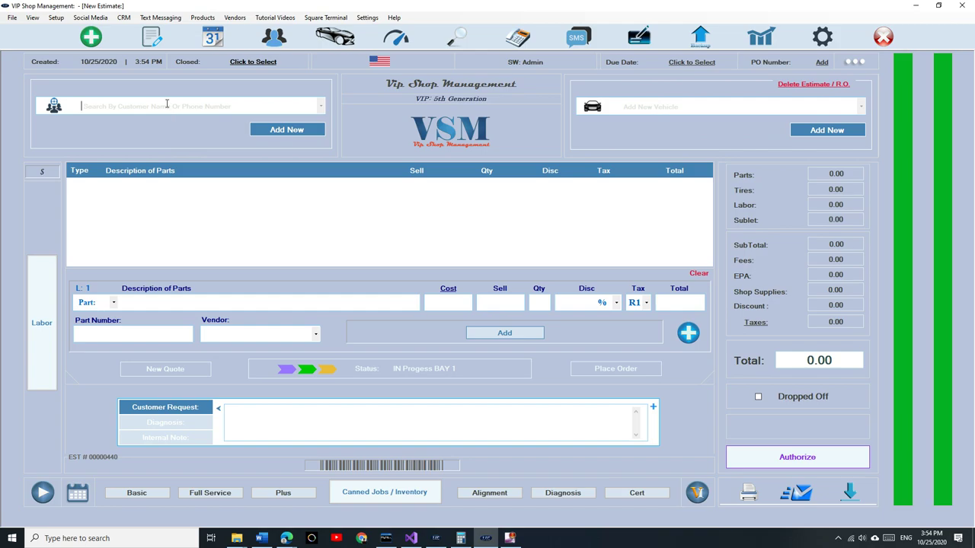
type("mark")
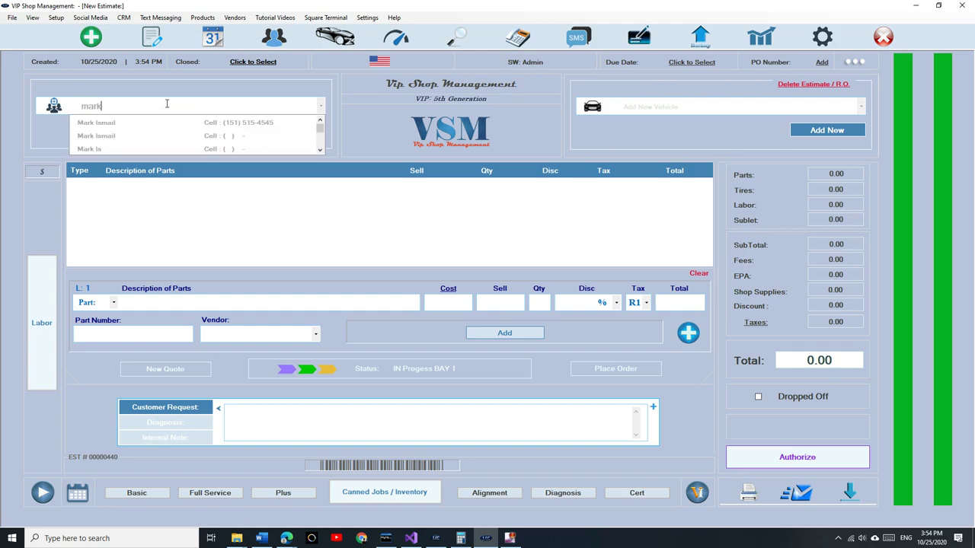
key("Return")
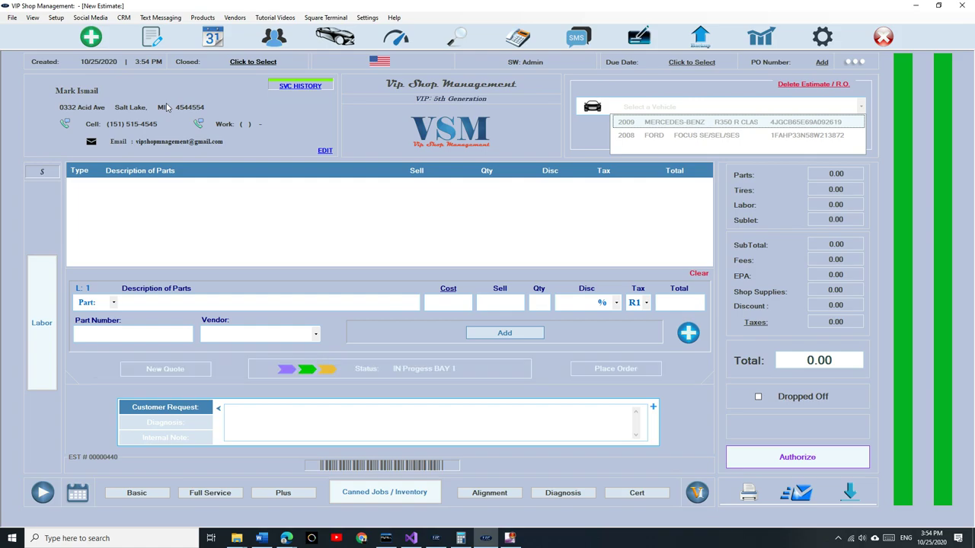
key("Down")
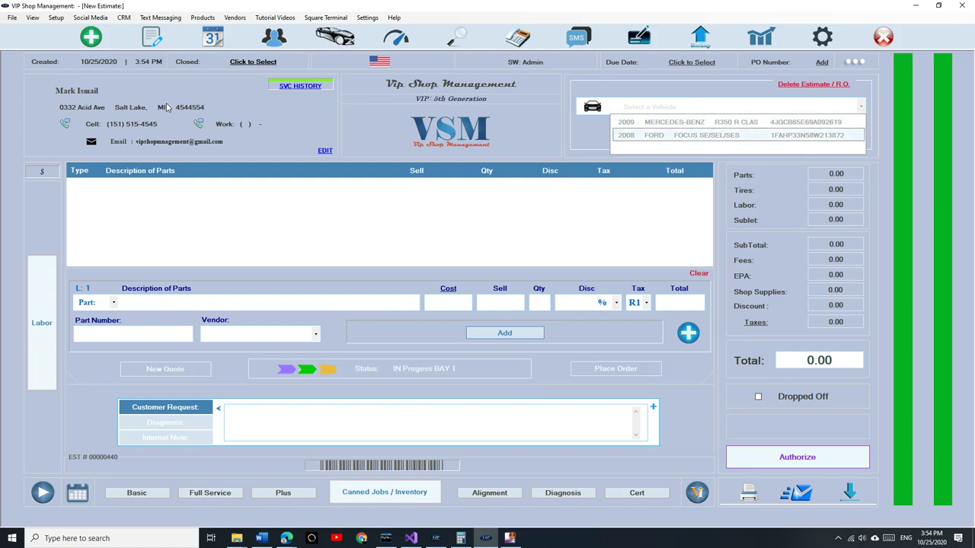
key("Return")
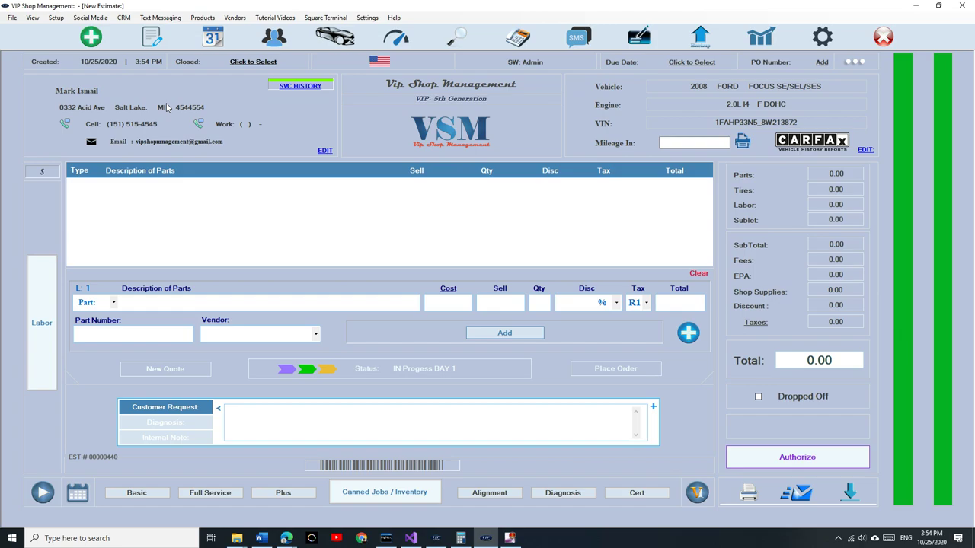
Step: Enter "Check fron the brakes" as the customer request on the estimate
left_click(277, 418)
type("Check fron the brakes")
left_click(53, 318)
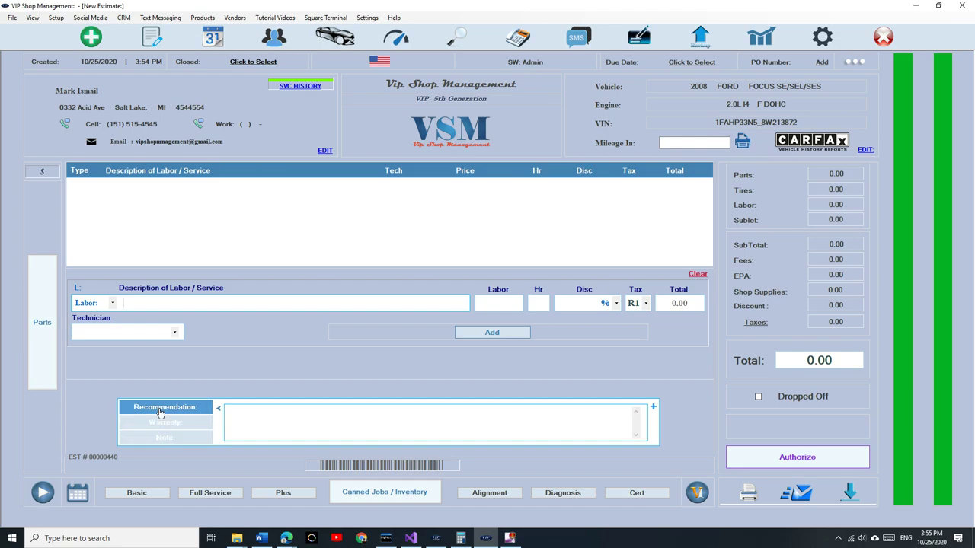
left_click(39, 340)
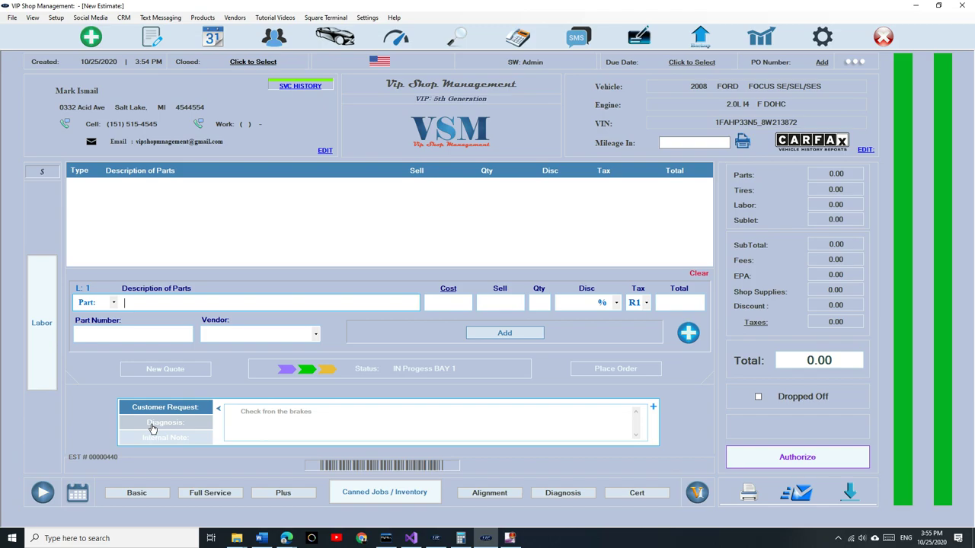
Step: Add a fee line described as "Somg Test Fee" with an amount of 50.00 to the estimate's labor and service lines
left_click(50, 344)
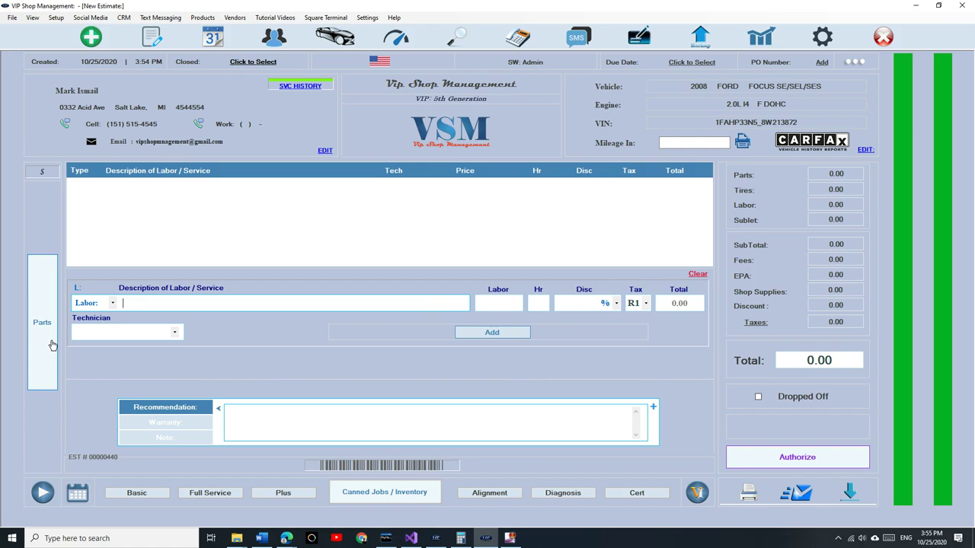
left_click(107, 306)
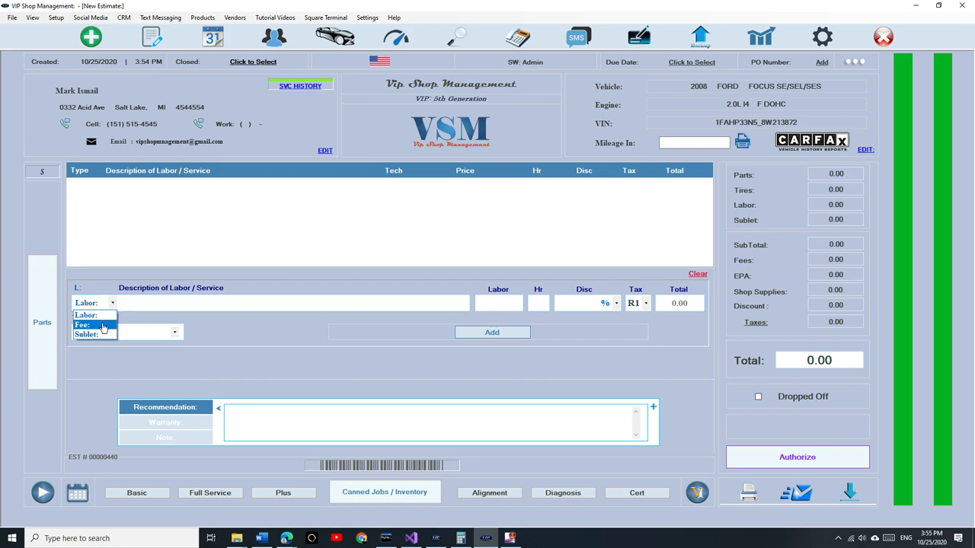
left_click(104, 322)
left_click(161, 303)
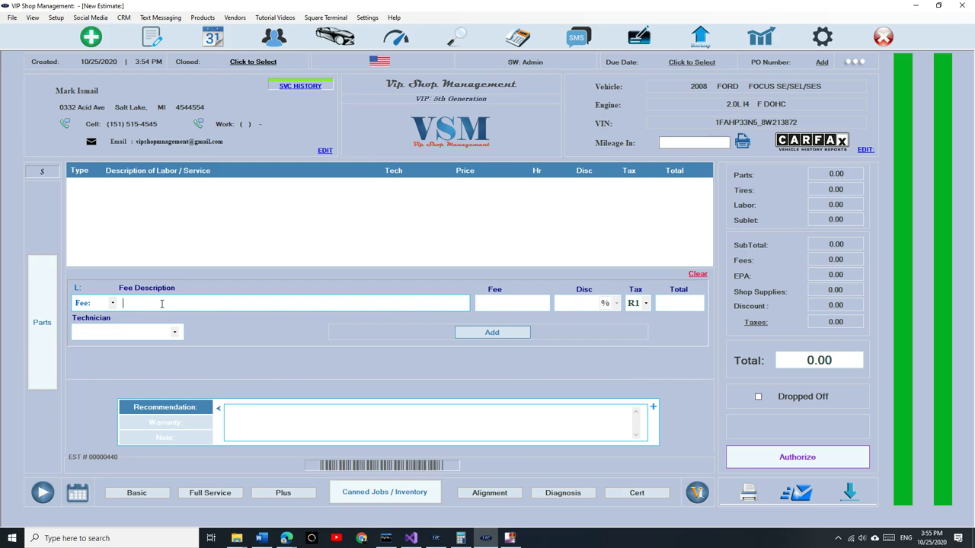
type("Somg Test Fee")
key("Tab")
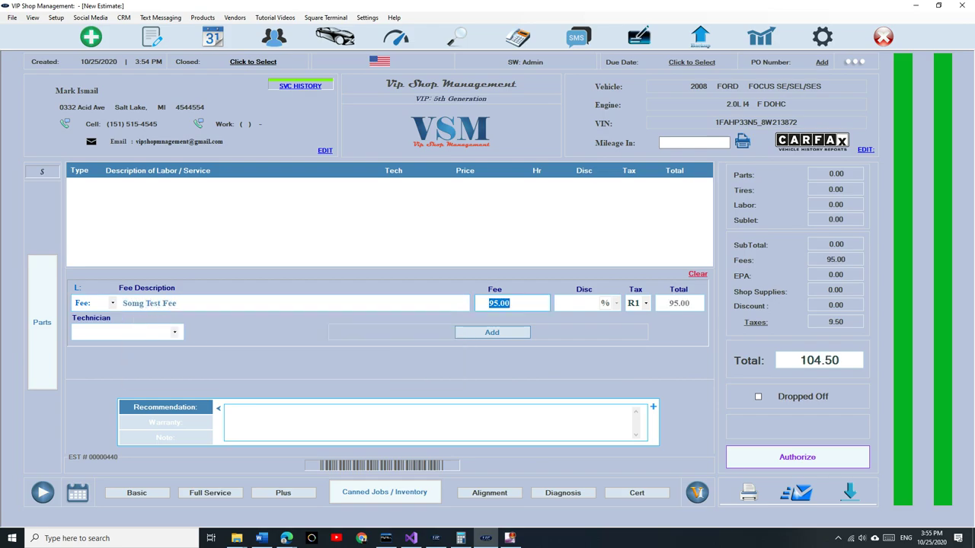
type("50.00")
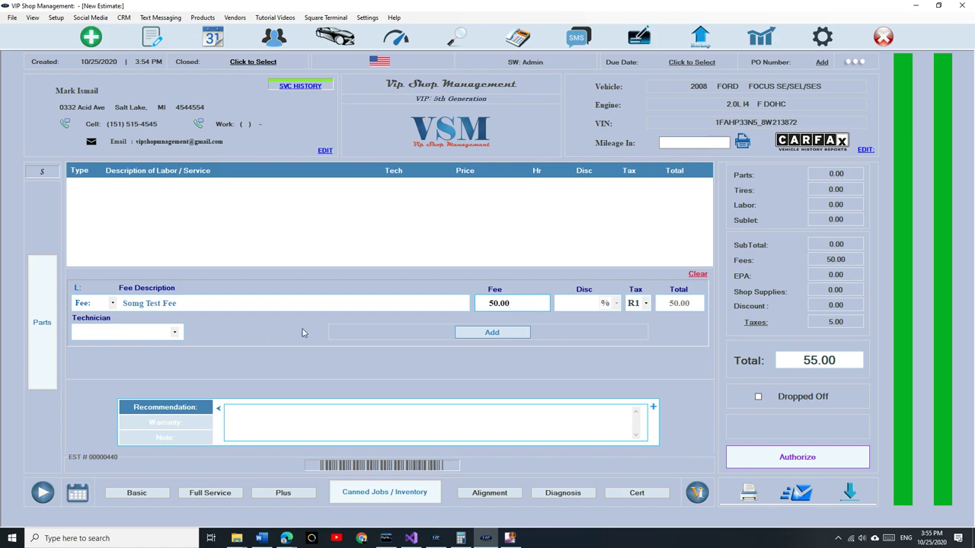
left_click(487, 332)
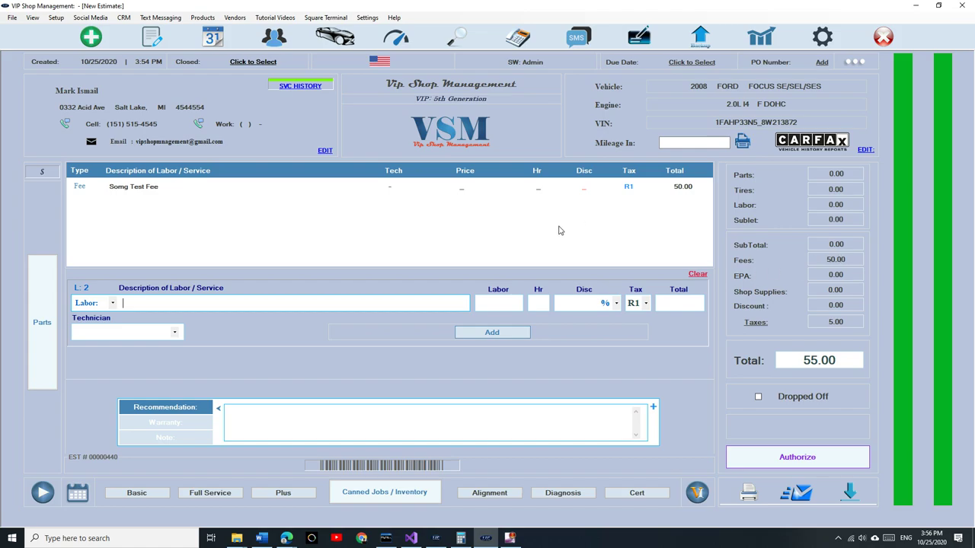
left_click(391, 207)
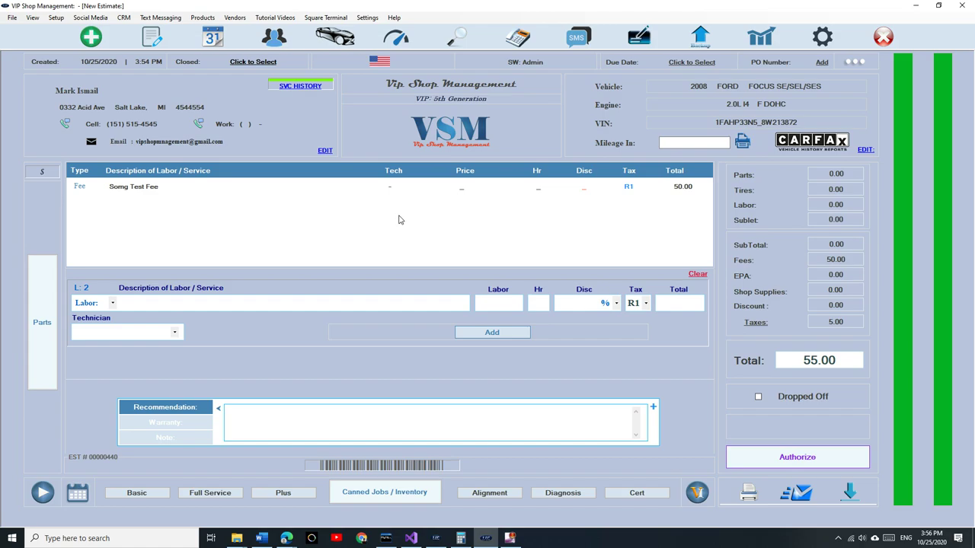
left_click(101, 303)
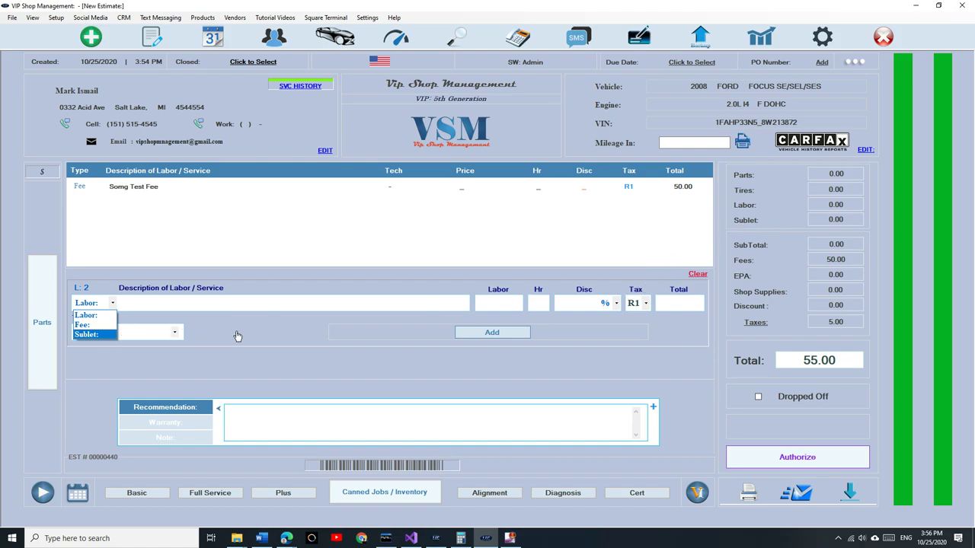
left_click(88, 358)
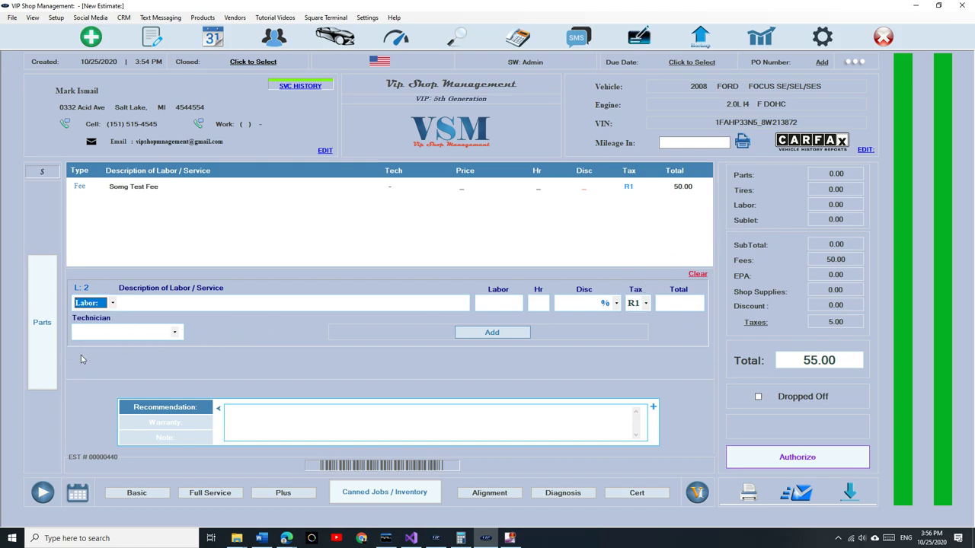
left_click(52, 335)
left_click(94, 304)
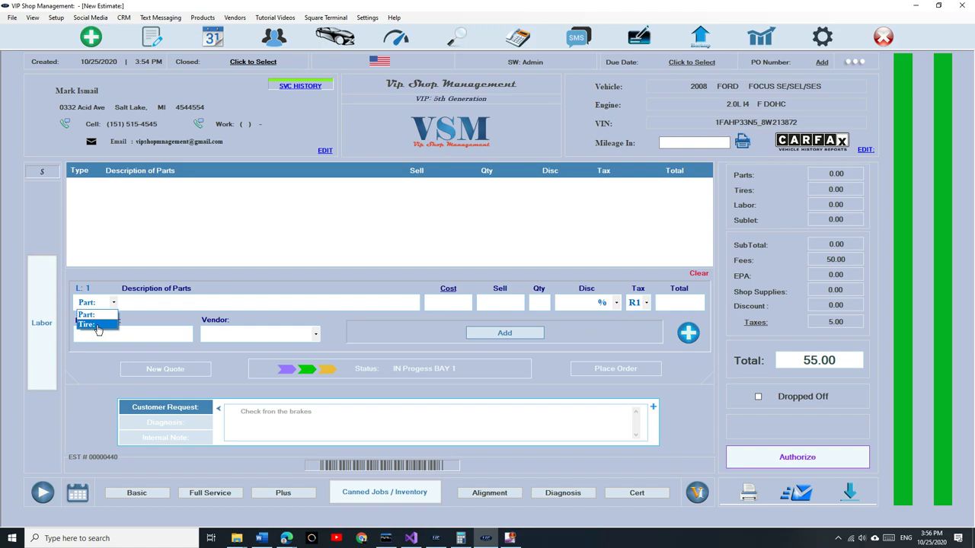
left_click(99, 316)
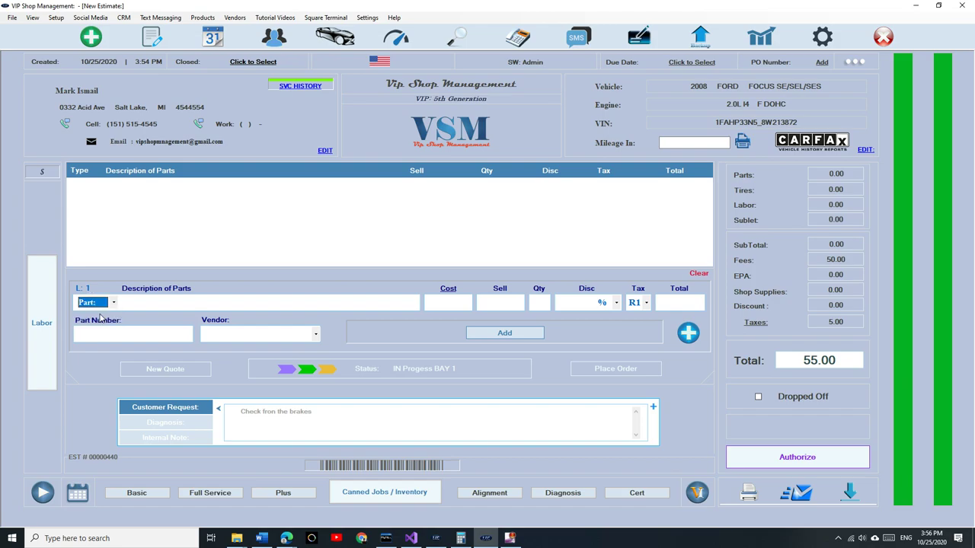
Step: Enter "The clutch was burned out" as the estimate's internal note
left_click(166, 423)
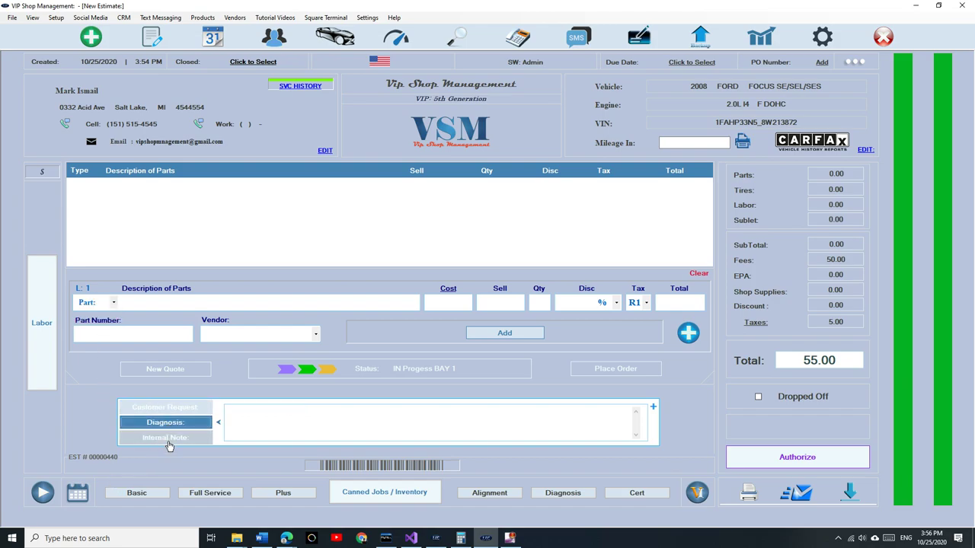
left_click(167, 440)
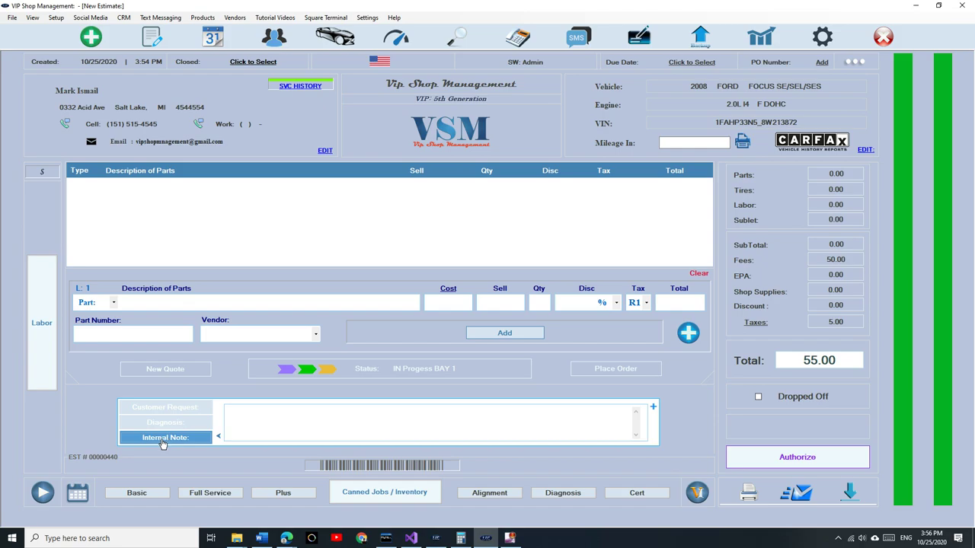
left_click(261, 424)
type("The clutch was burned out")
Step: Review the estimate's customer request, diagnosis and internal note, plus the notes on the labor side such as warranty
left_click(152, 409)
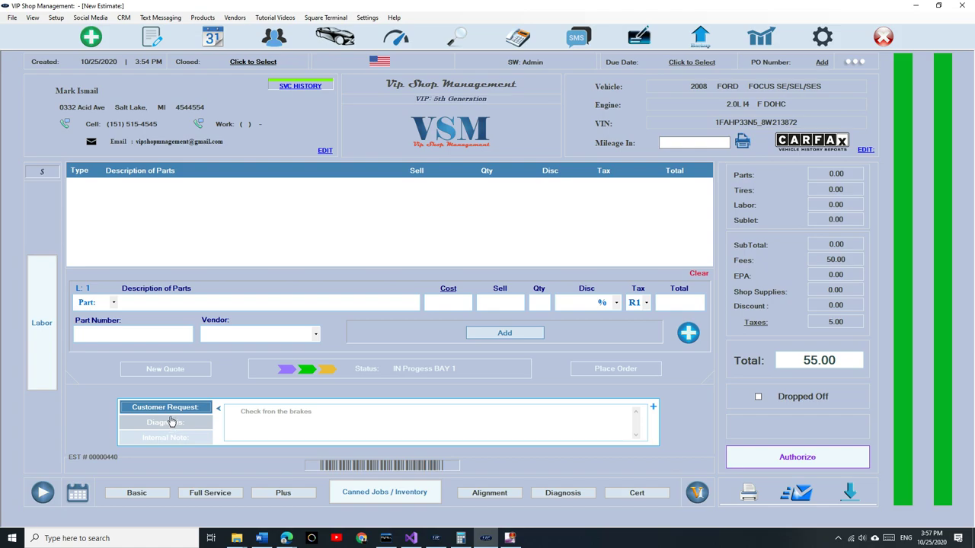
left_click(171, 422)
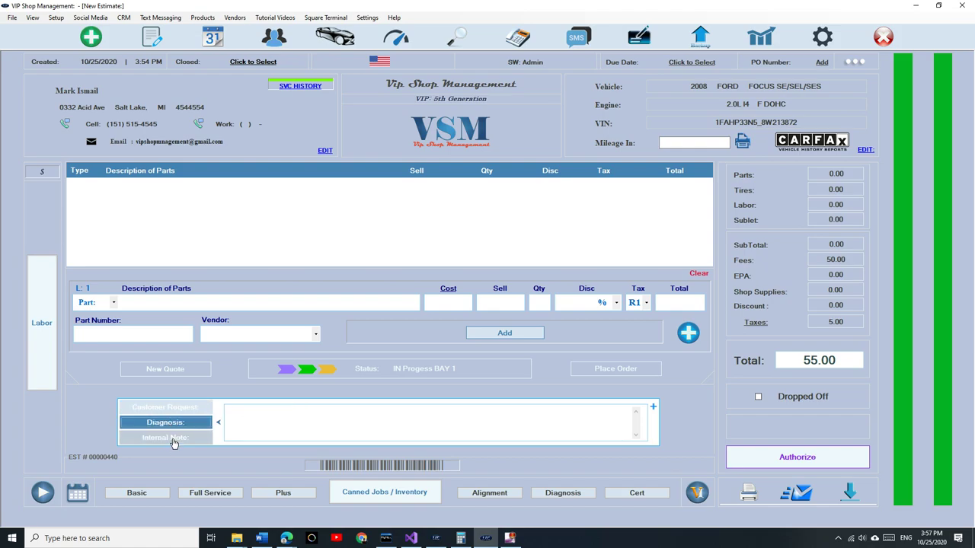
left_click(174, 441)
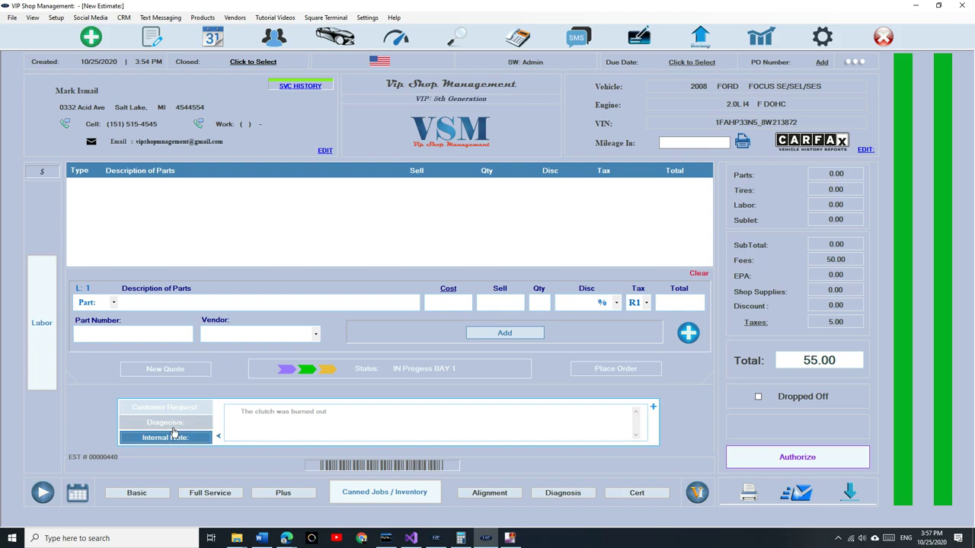
left_click(173, 423)
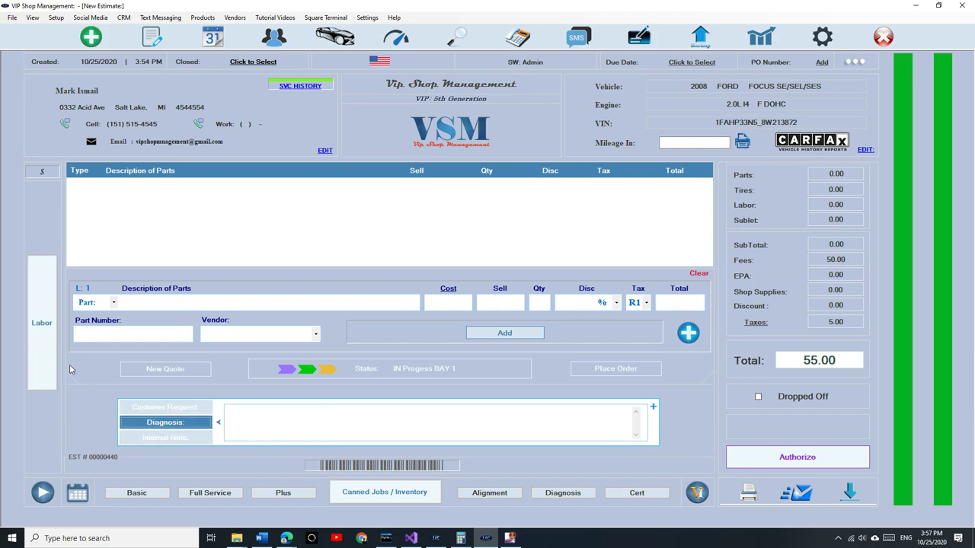
left_click(69, 369)
left_click(168, 439)
left_click(178, 425)
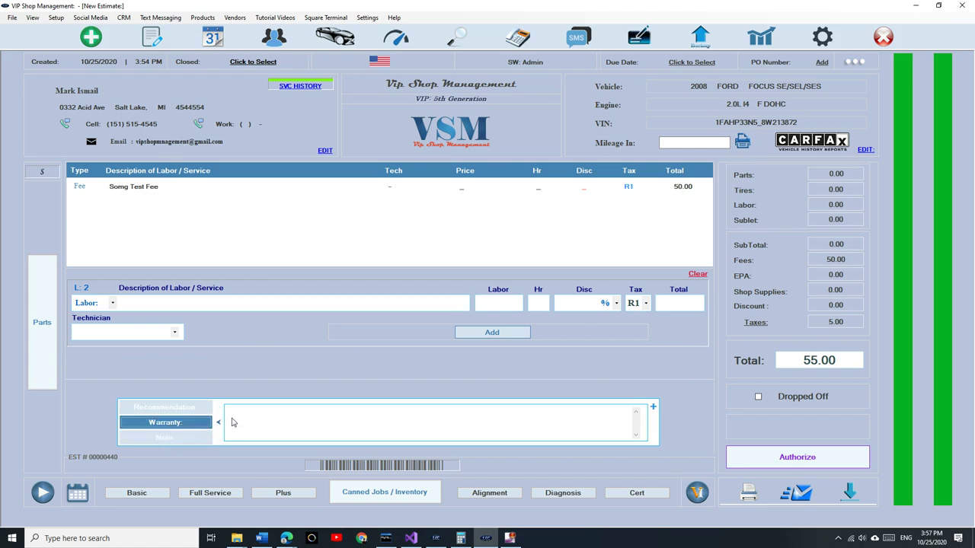
left_click(42, 322)
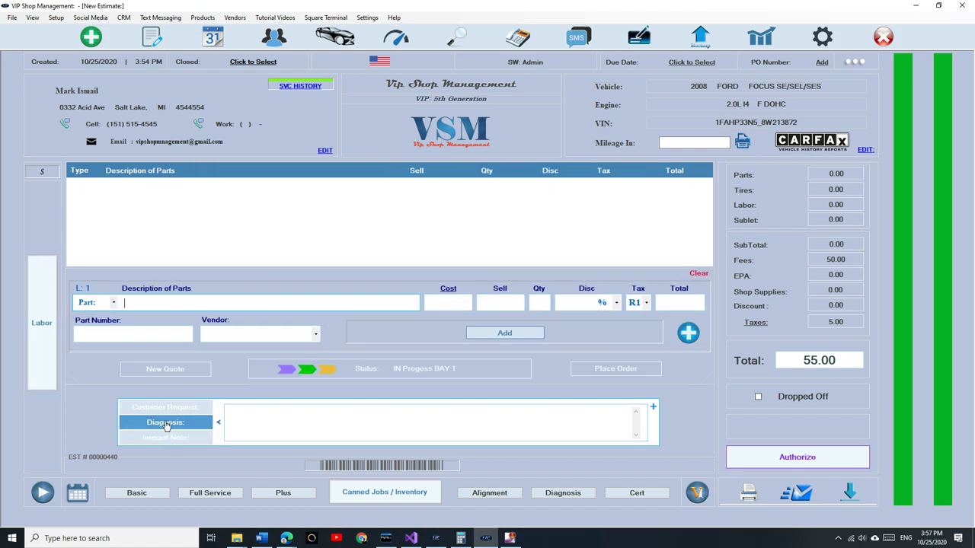
left_click(181, 438)
left_click(179, 412)
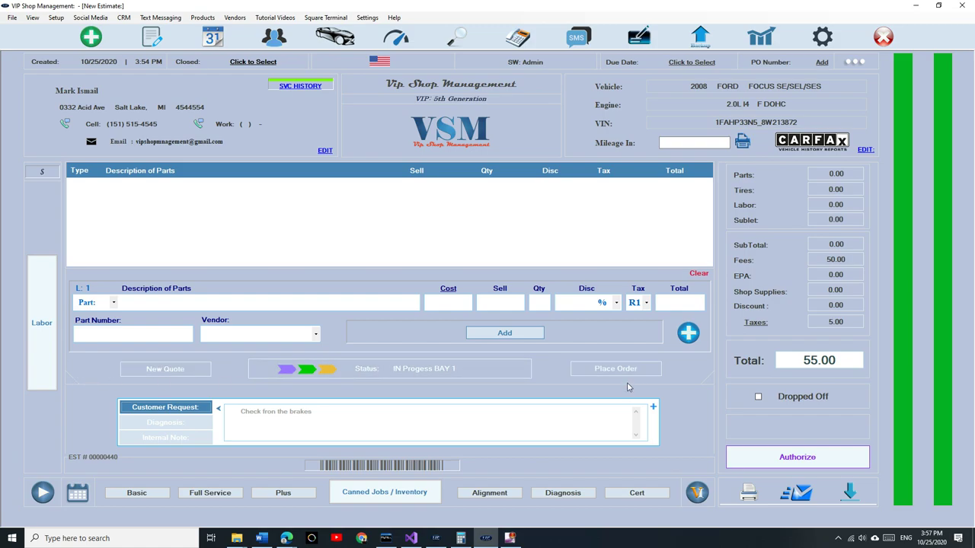
Step: Add the preset Basic oil change to the estimate as a part line
left_click(137, 495)
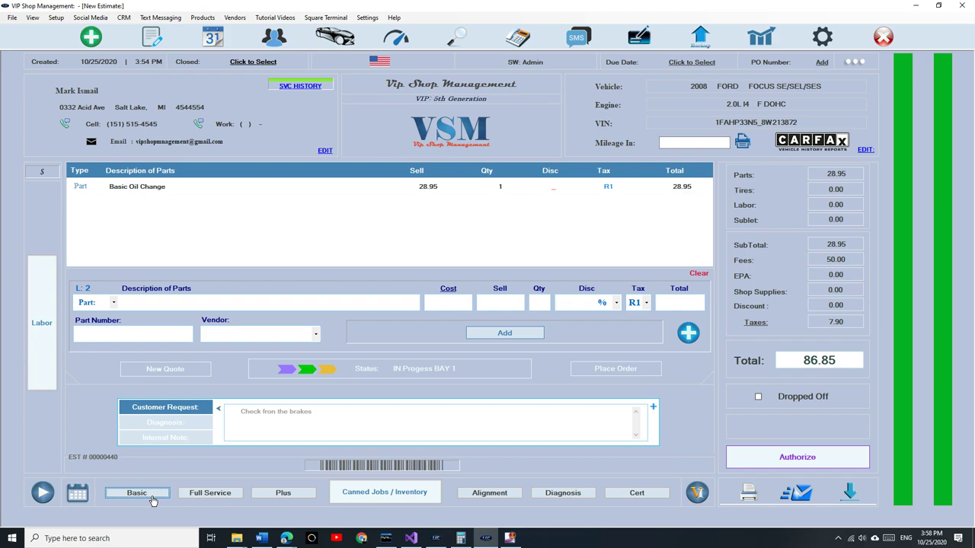
left_click(141, 496)
Step: Rename the Basic quick button to "Oil change", save it and close its settings
right_click(137, 494)
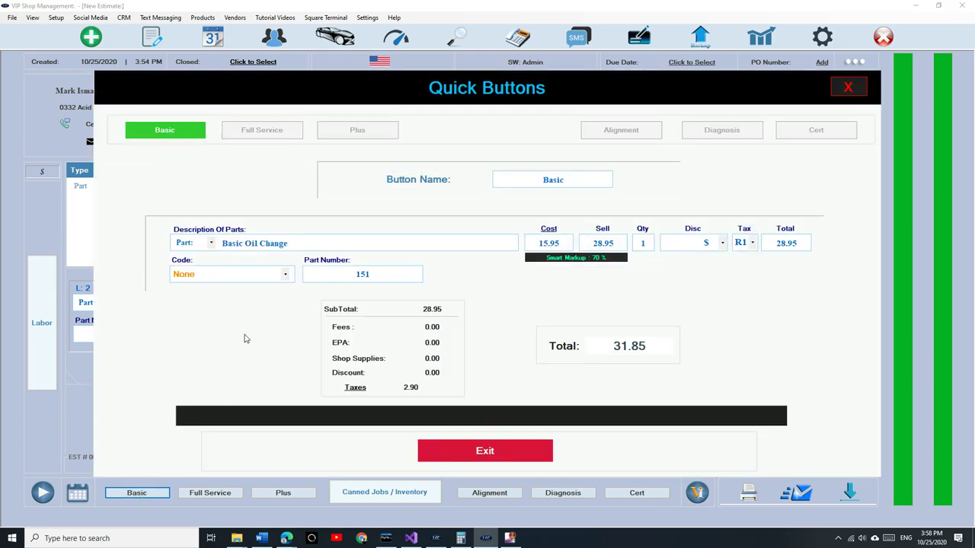
double_click(579, 181)
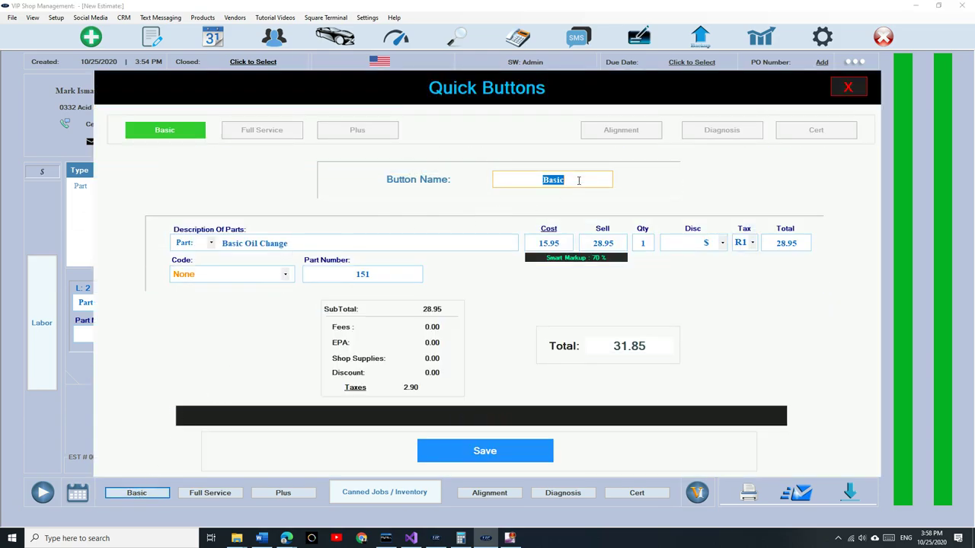
type("Oik c")
key("BackSpace")
key("BackSpace")
key("BackSpace")
type("l change")
left_click(511, 449)
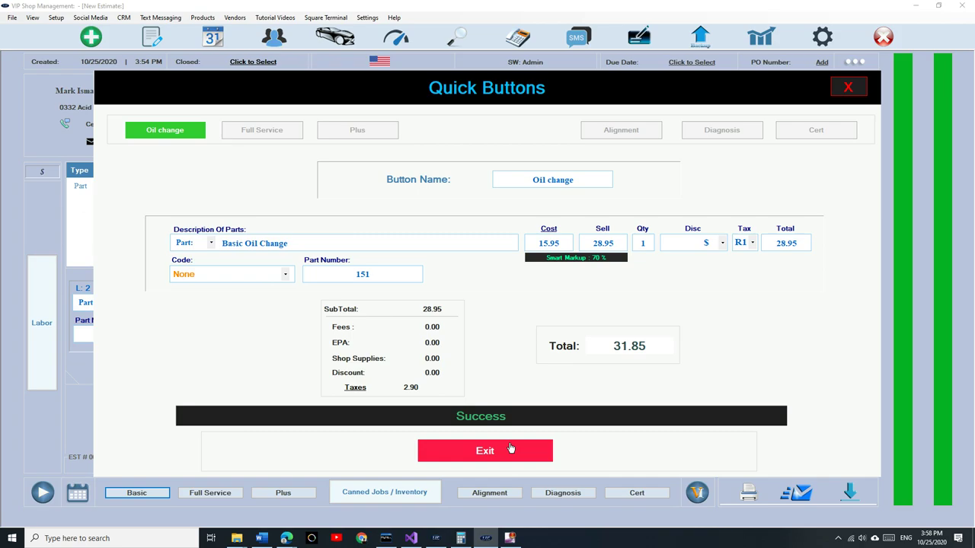
left_click(485, 451)
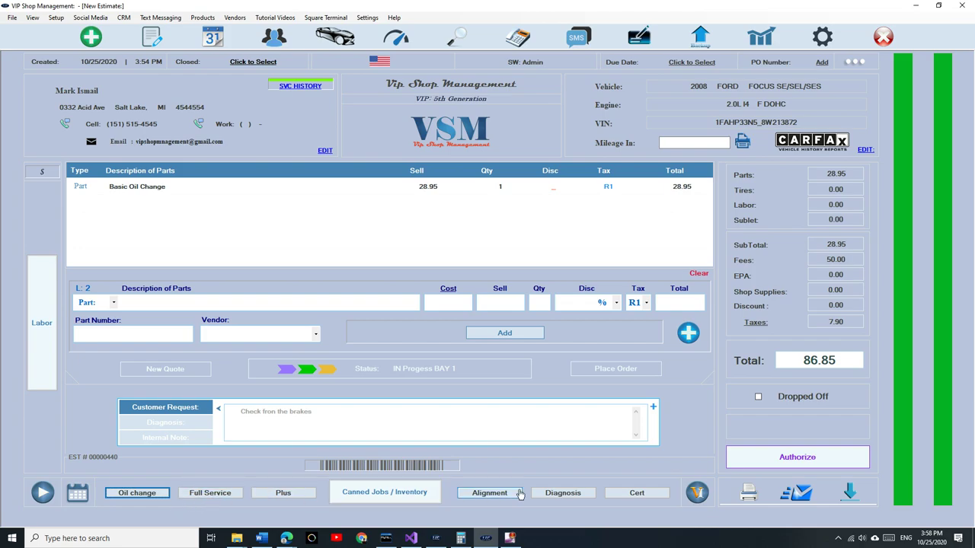
Step: Review the presets behind the Oil change, Full Service, Plus, Alignment, Diagnosis and Cert quick buttons, including Cert's line type options
left_click(137, 493)
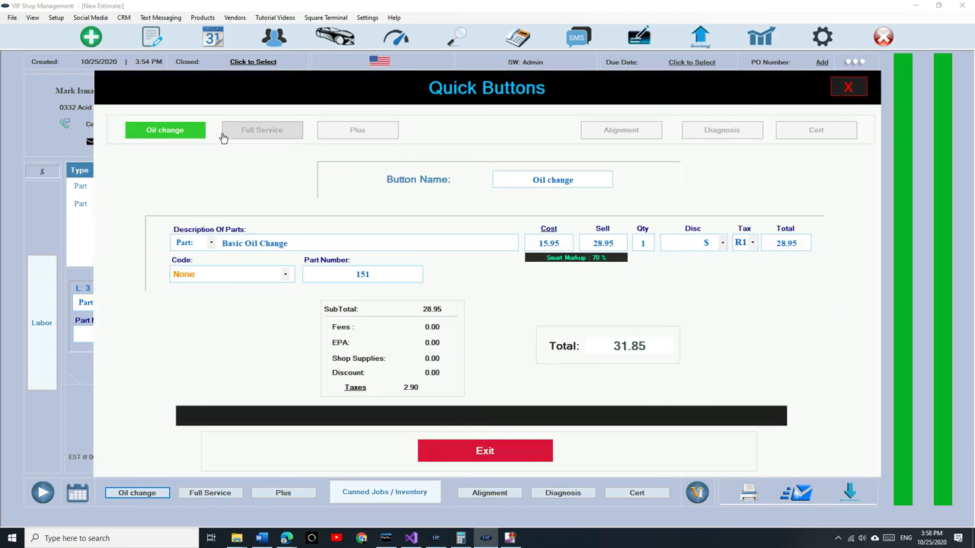
left_click(278, 130)
left_click(357, 130)
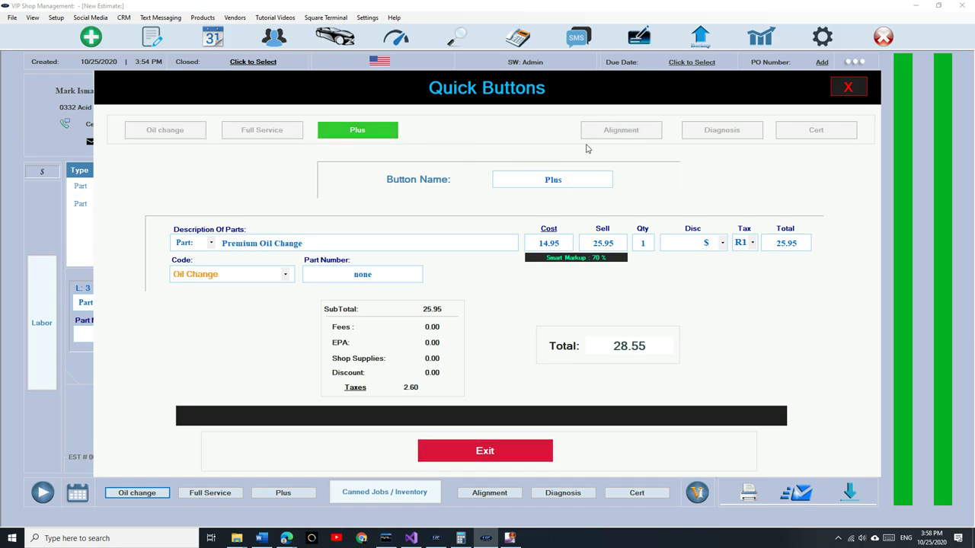
left_click(623, 136)
left_click(727, 131)
left_click(800, 133)
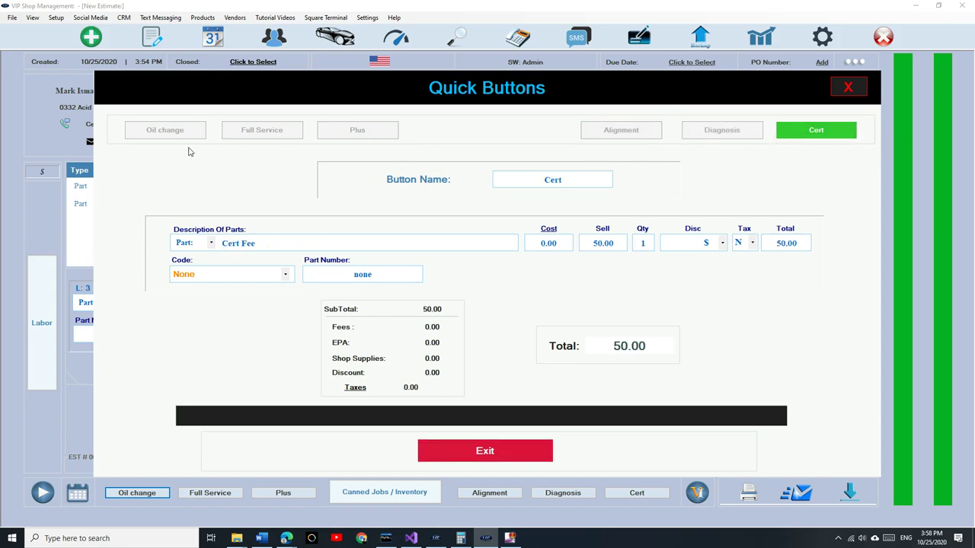
left_click(206, 247)
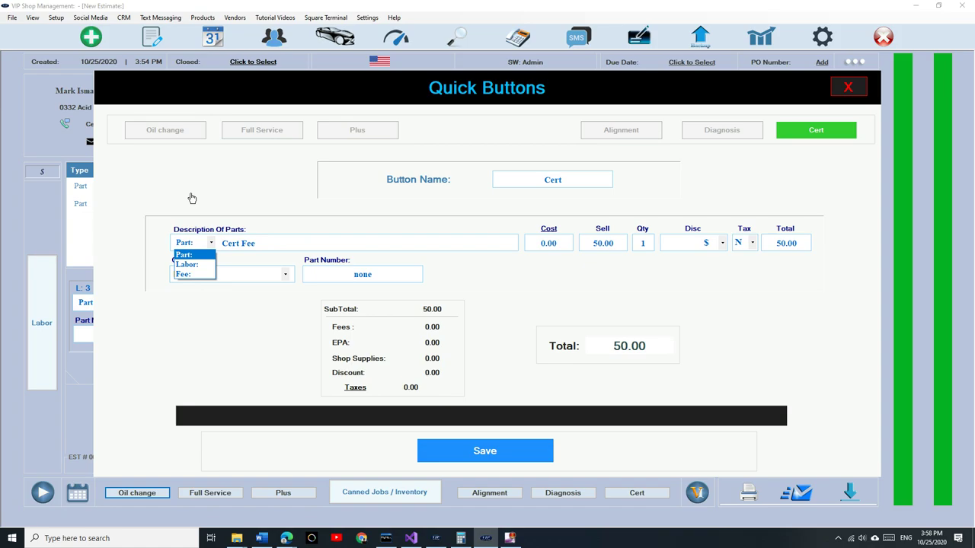
left_click(195, 254)
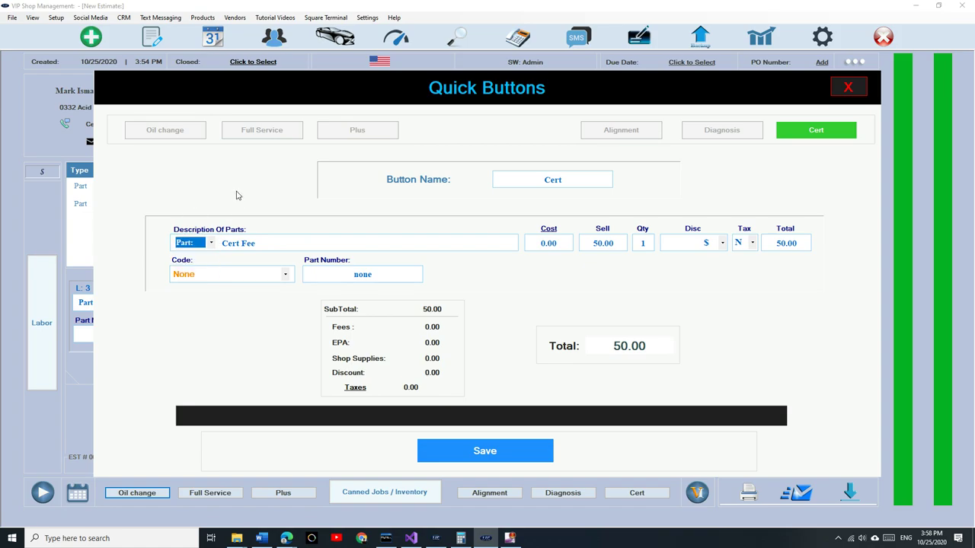
left_click(867, 92)
Step: Delete the duplicate oil change line from the estimate and check the labor side
left_click(571, 198)
left_click(688, 334)
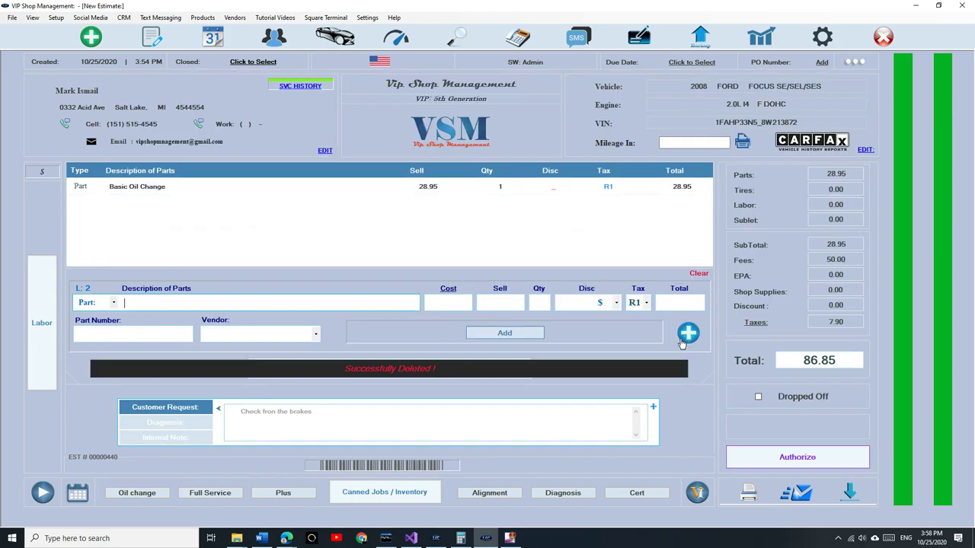
left_click(33, 325)
left_click(34, 325)
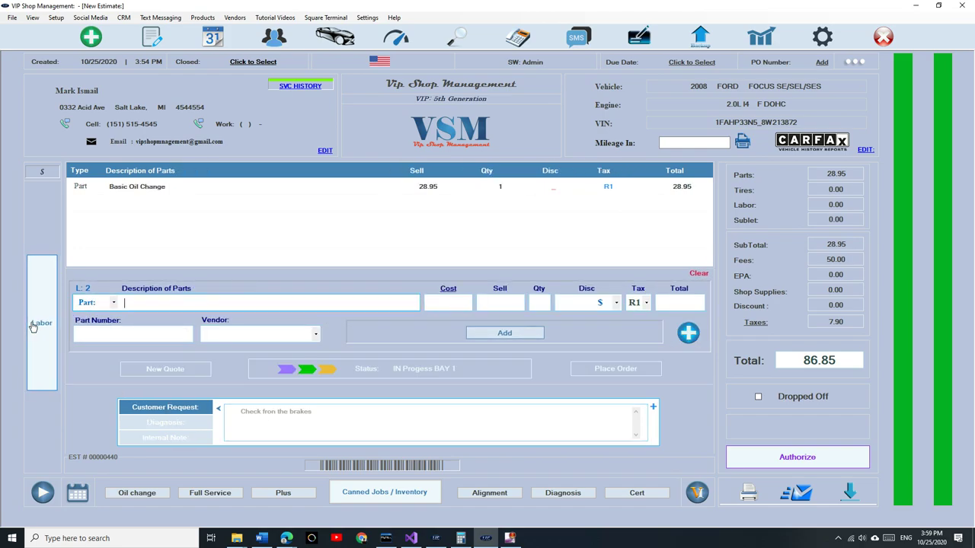
left_click(785, 461)
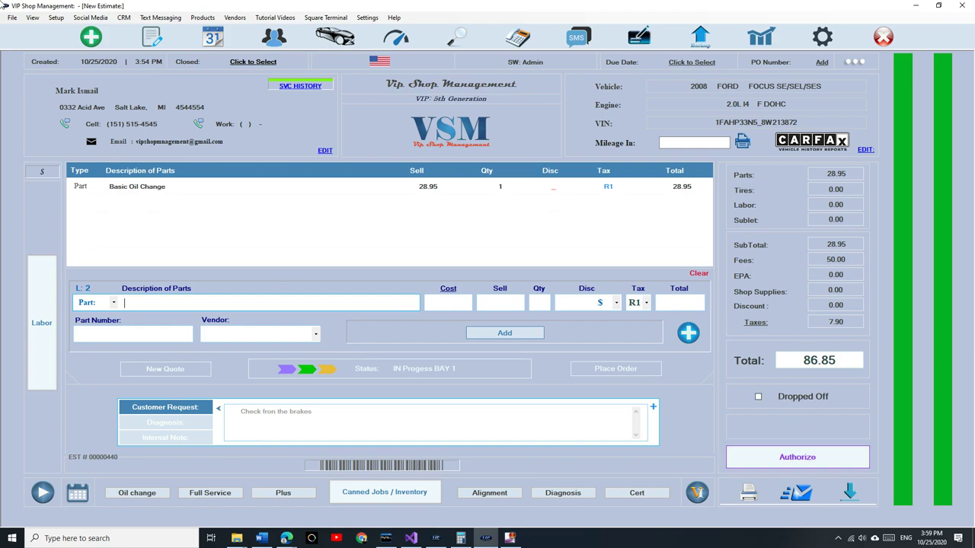
Step: Review the workflow lists of in-progress and dropped-off estimates, in-progress and completed unpaid invoices, and unpaid fleet statements
left_click(153, 38)
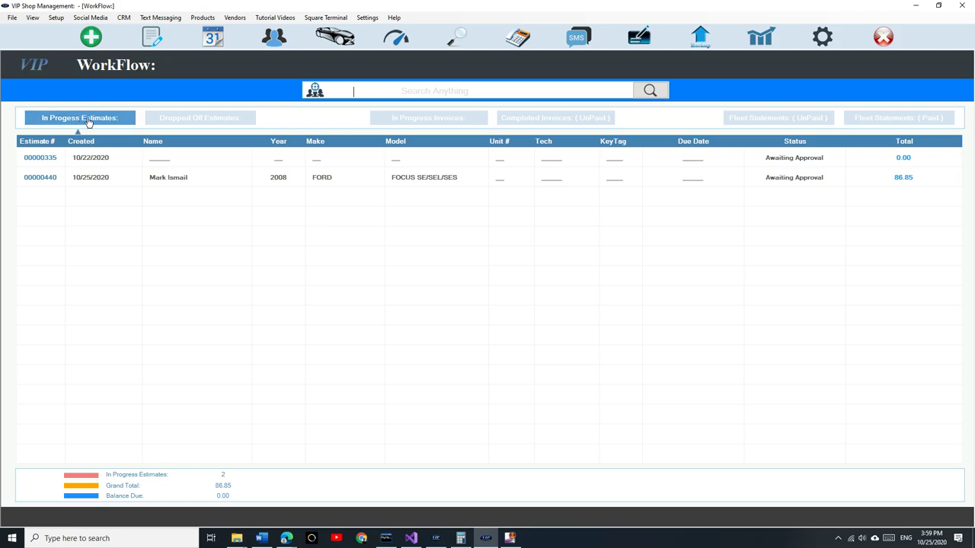
left_click(185, 121)
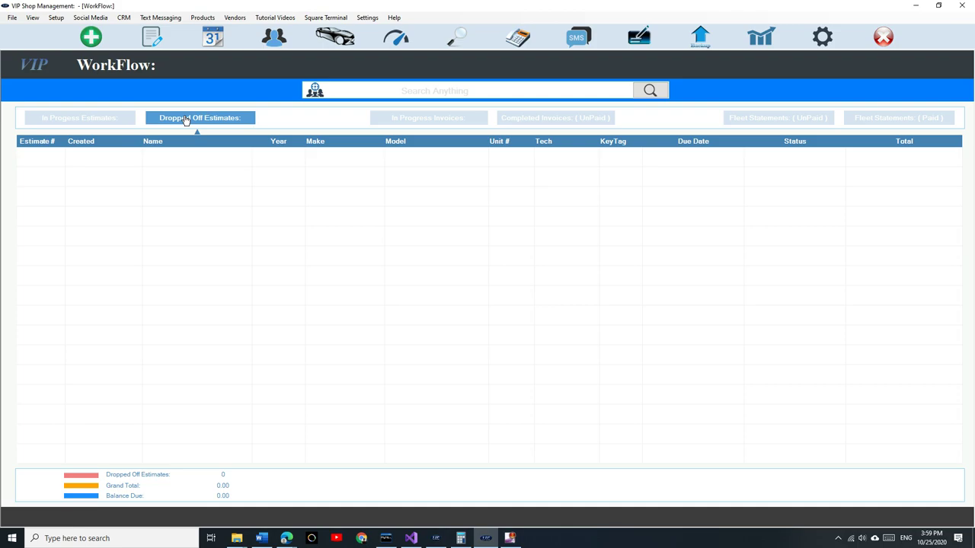
left_click(86, 121)
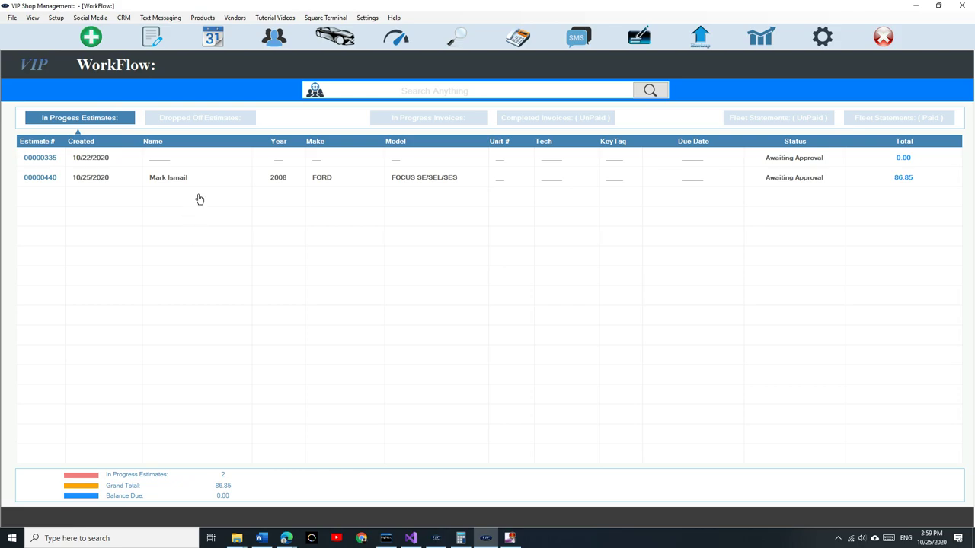
left_click(212, 122)
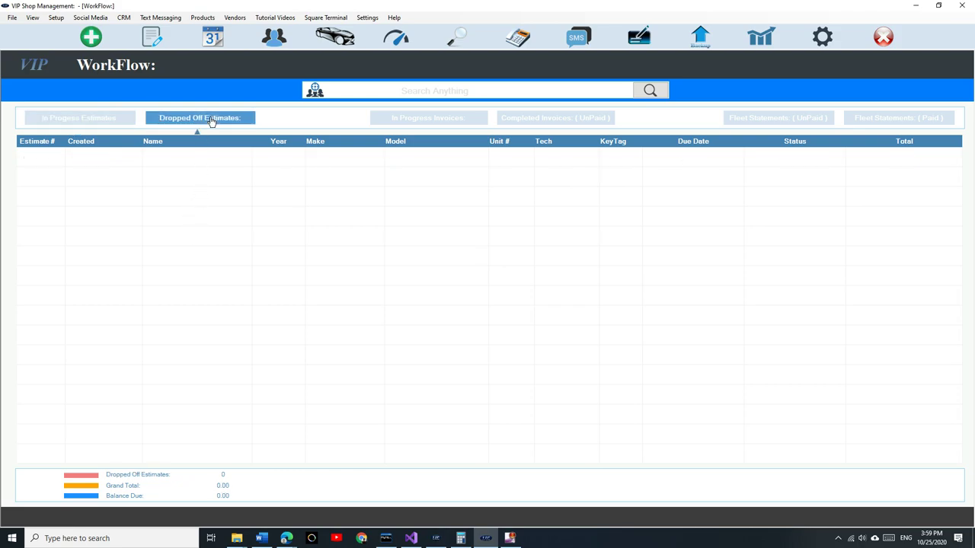
left_click(99, 127)
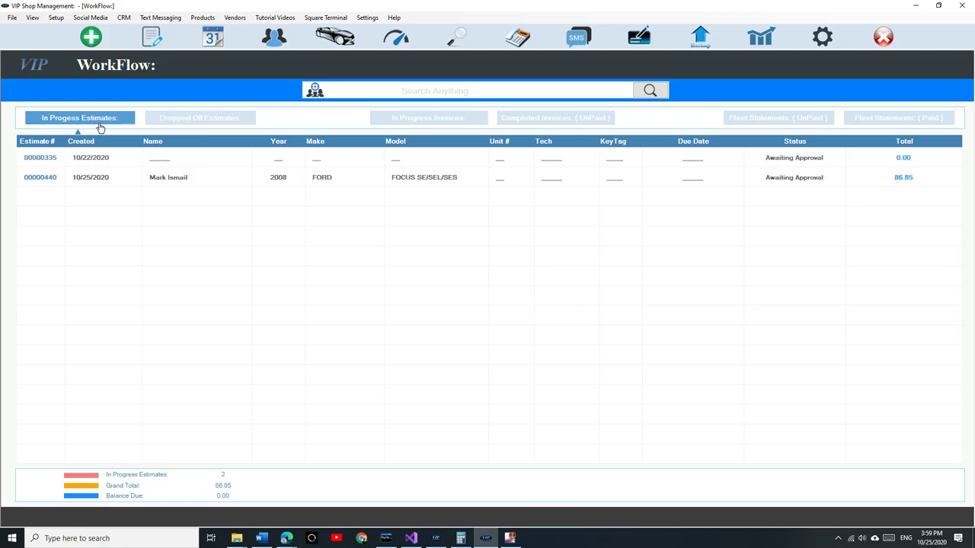
left_click(199, 123)
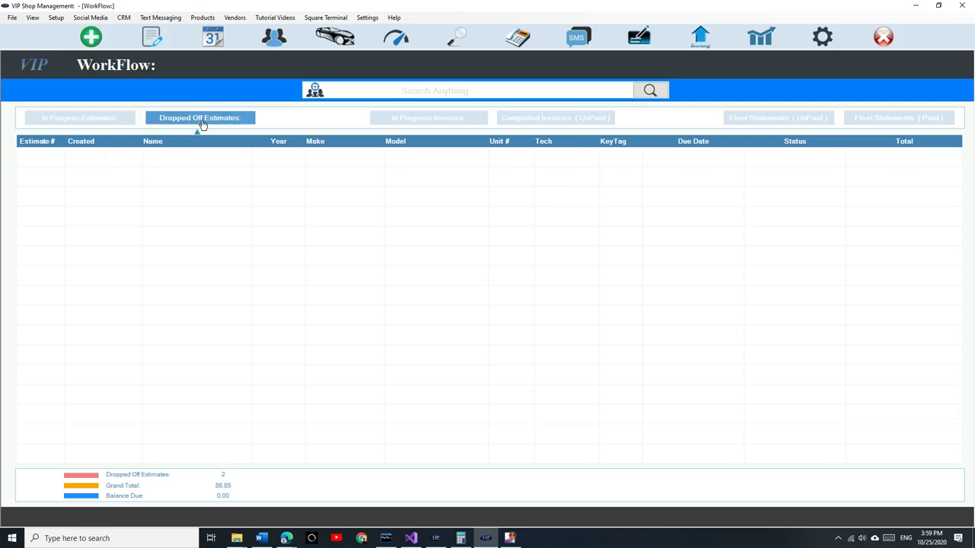
left_click(390, 124)
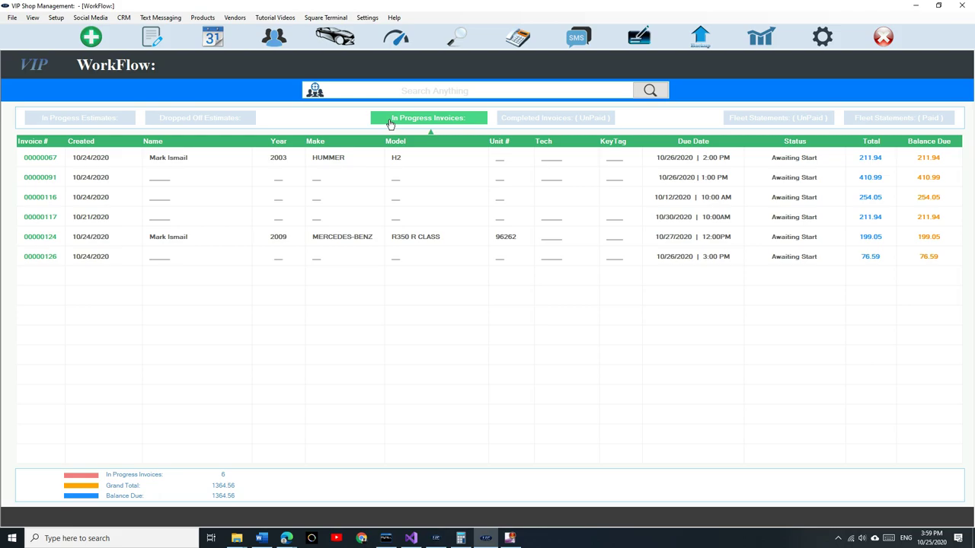
left_click(511, 126)
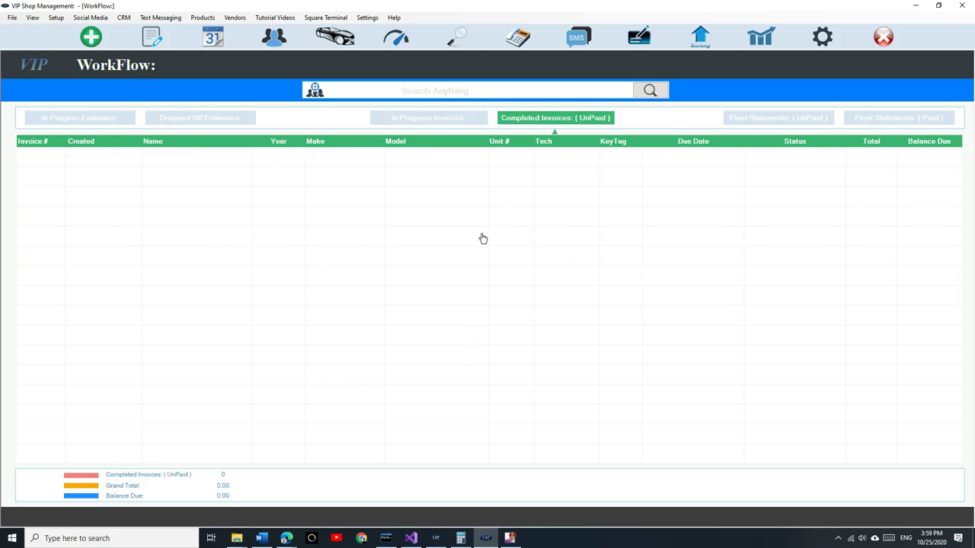
left_click(761, 120)
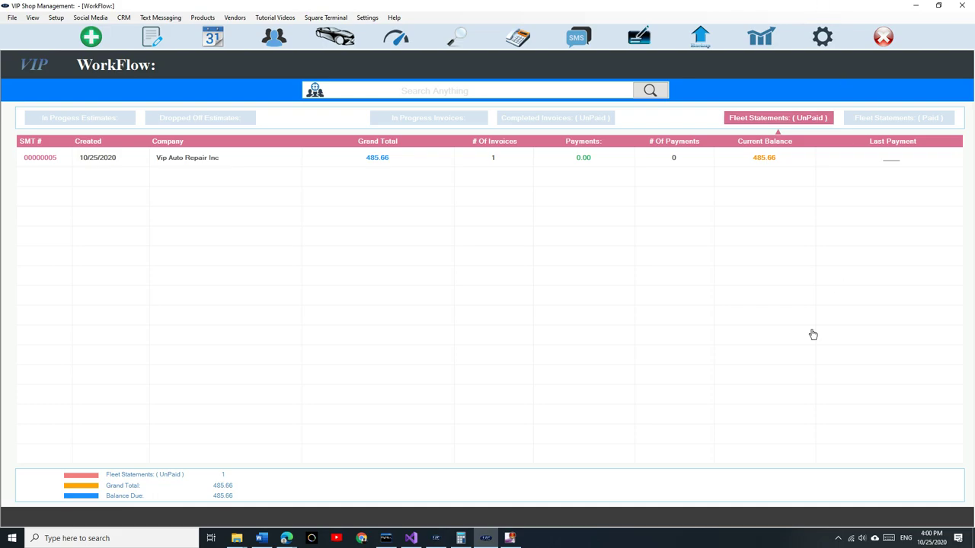
Step: Open the 2008 Ford Focus estimate from the in-progress estimates and look over its parts and labor sides
left_click(88, 121)
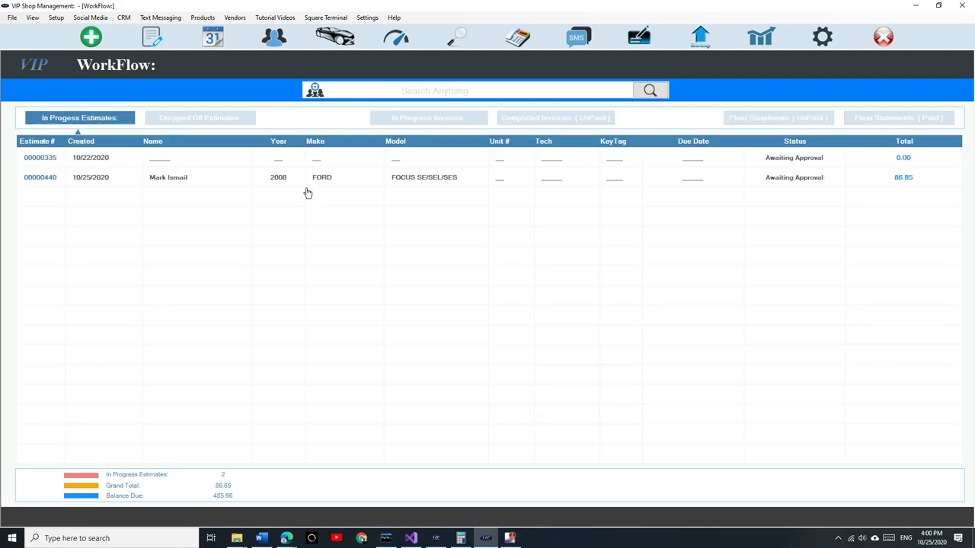
double_click(314, 187)
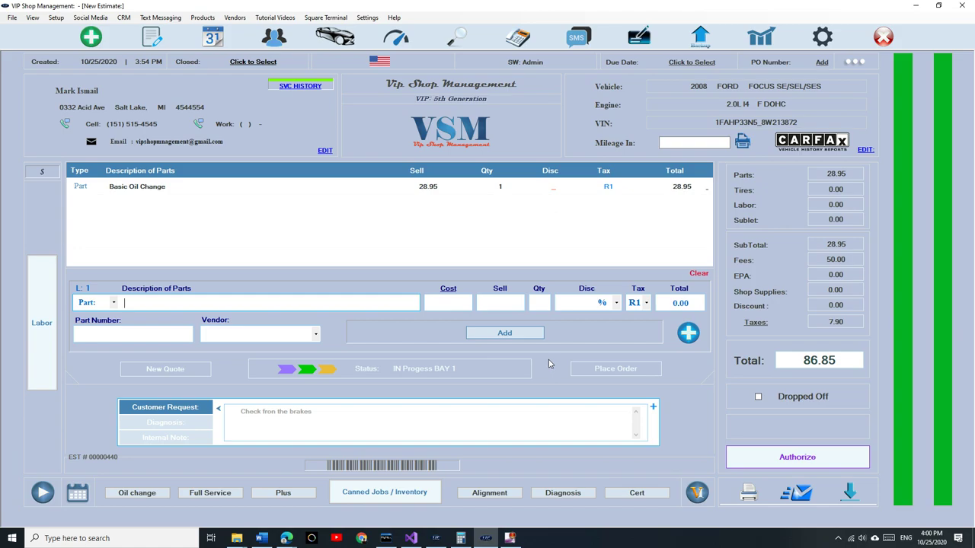
left_click(152, 36)
double_click(211, 183)
left_click(153, 43)
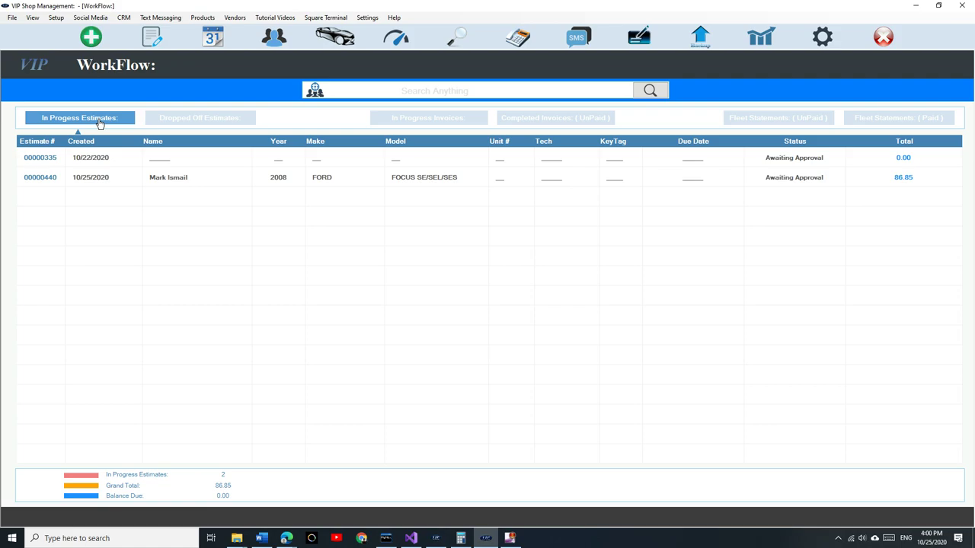
double_click(185, 177)
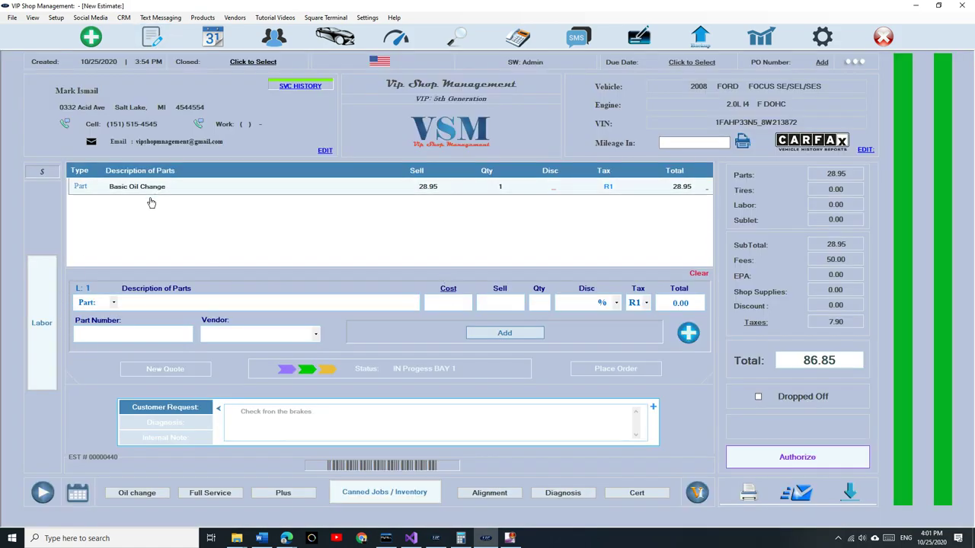
left_click(43, 313)
left_click(43, 313)
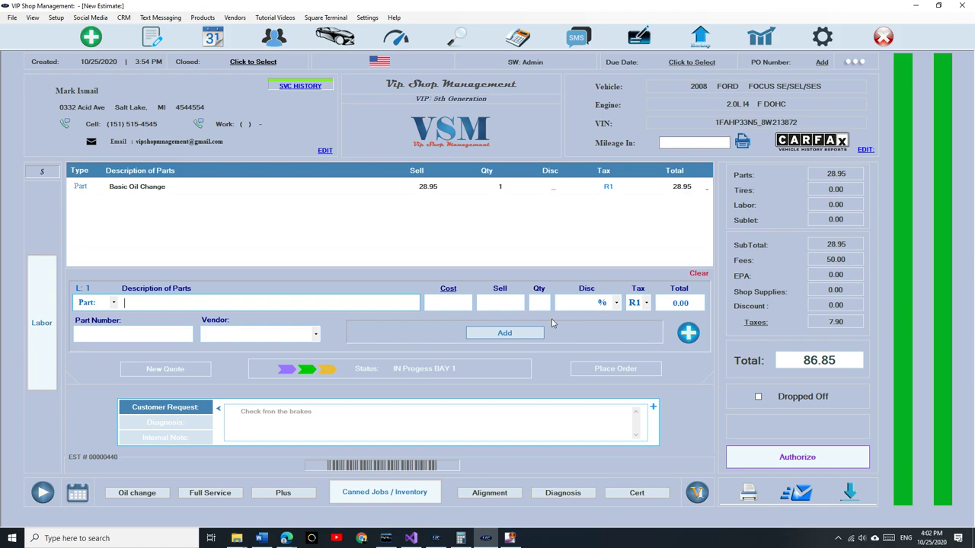
Step: Reopen the 2008 Ford Focus estimate from the workflow and authorize it with EMAIL as the authorization method
left_click(152, 37)
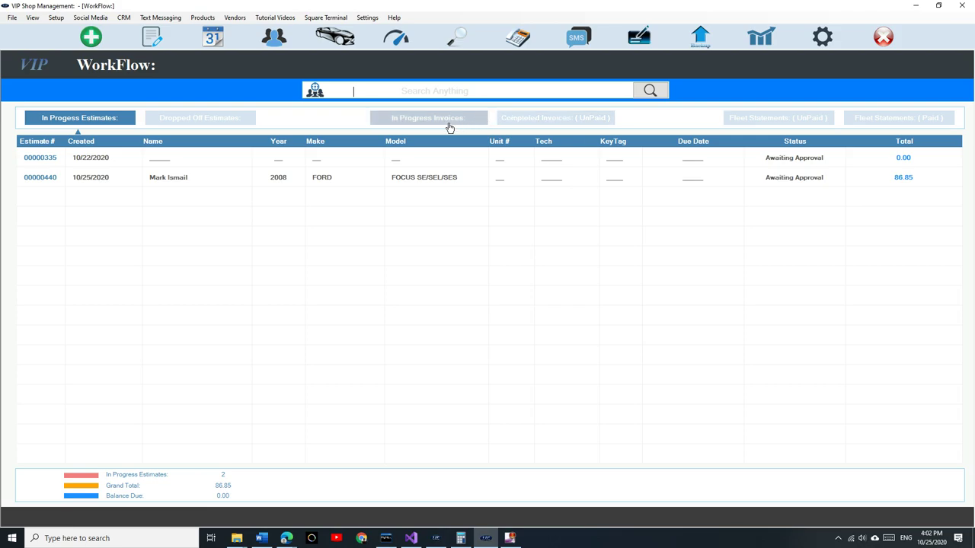
double_click(123, 179)
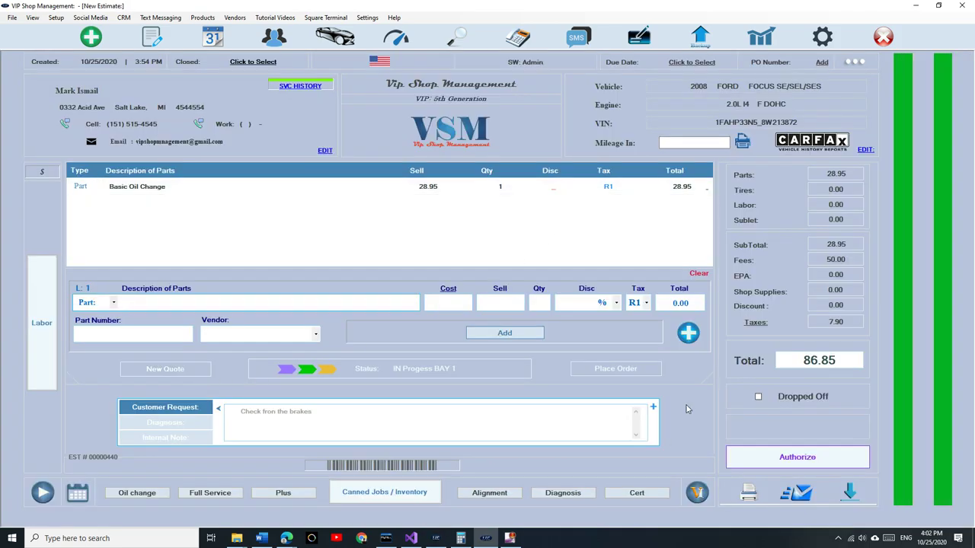
left_click(791, 459)
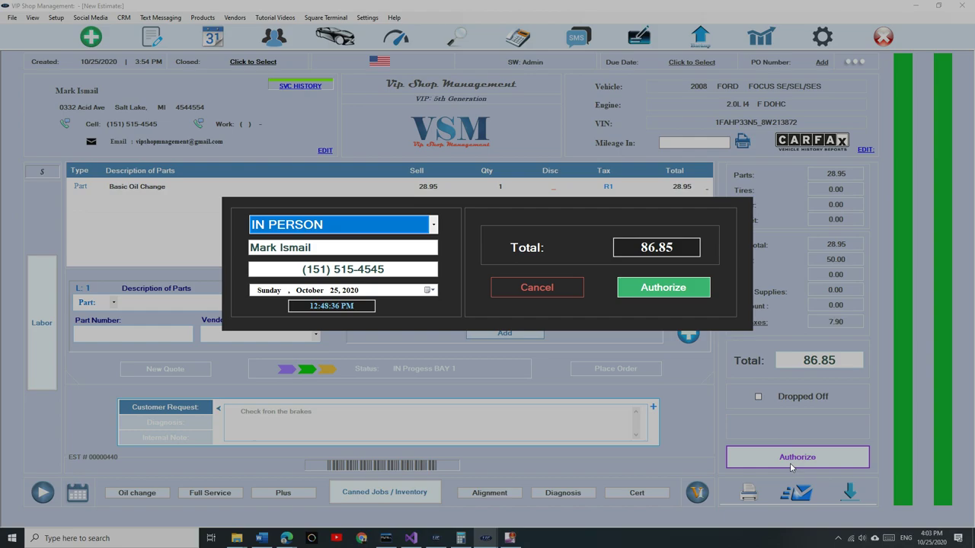
left_click(340, 228)
left_click(317, 264)
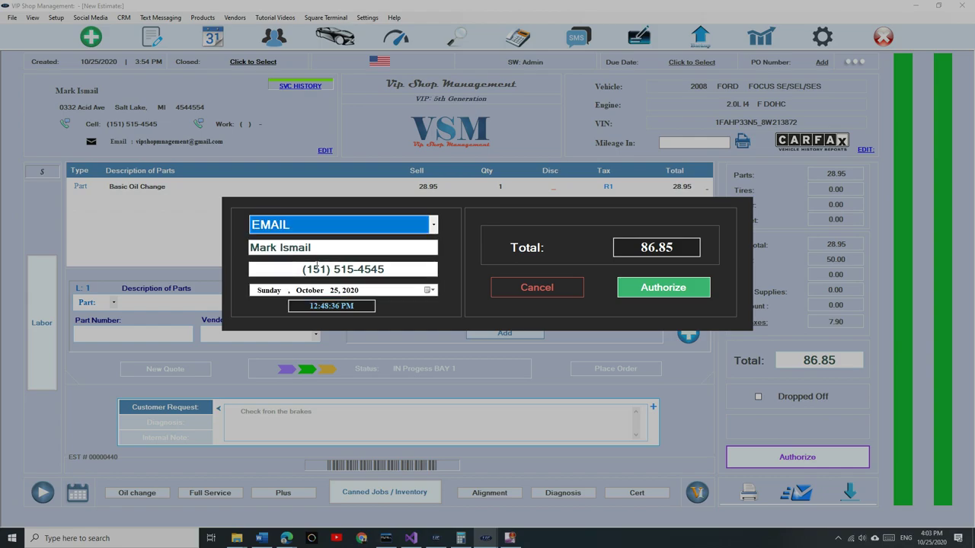
left_click(686, 291)
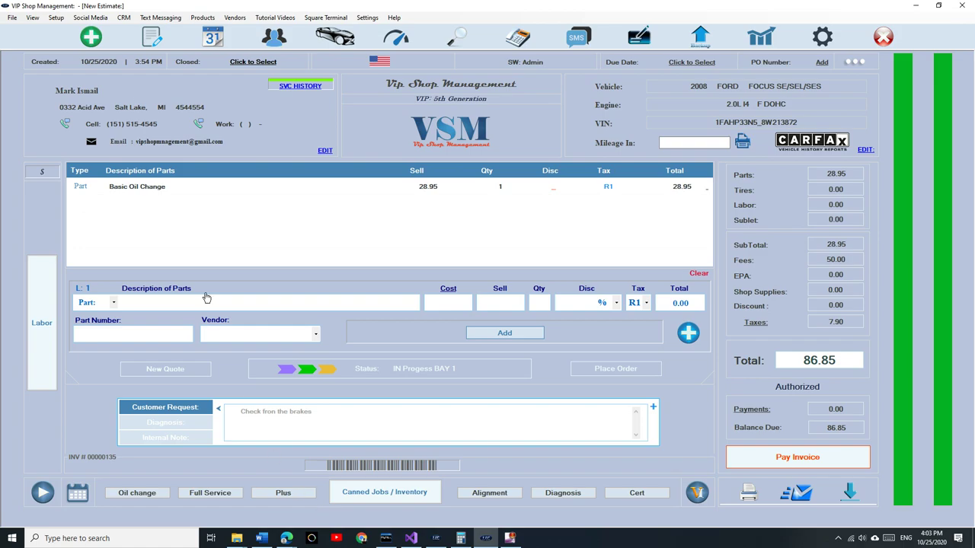
Step: Open the authorized 2008 Ford Focus job from the in-progress invoices in the workflow
left_click(152, 37)
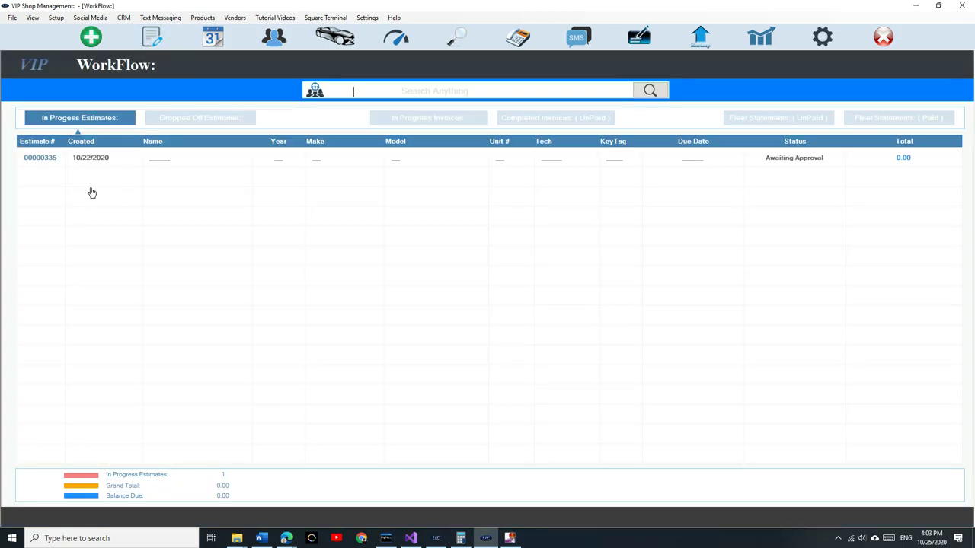
left_click(402, 118)
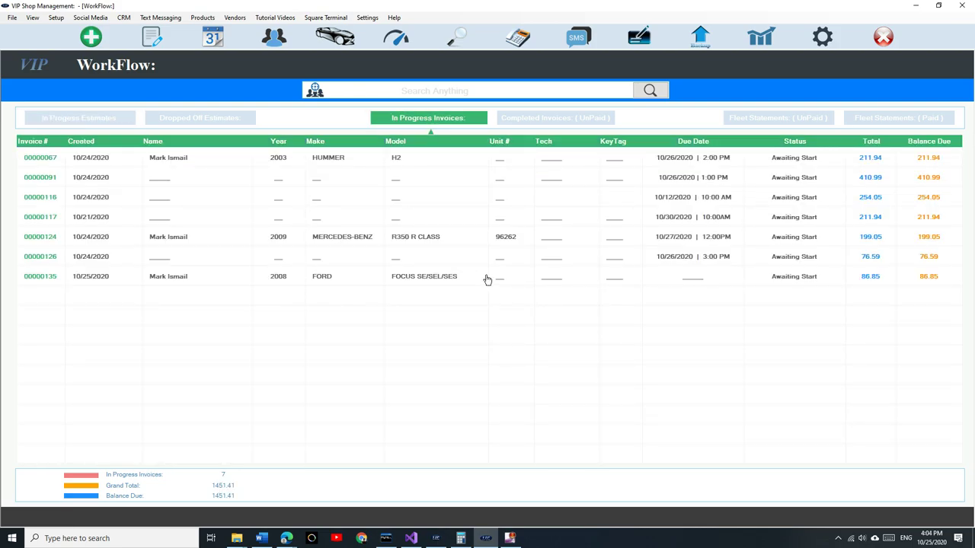
left_click(49, 281)
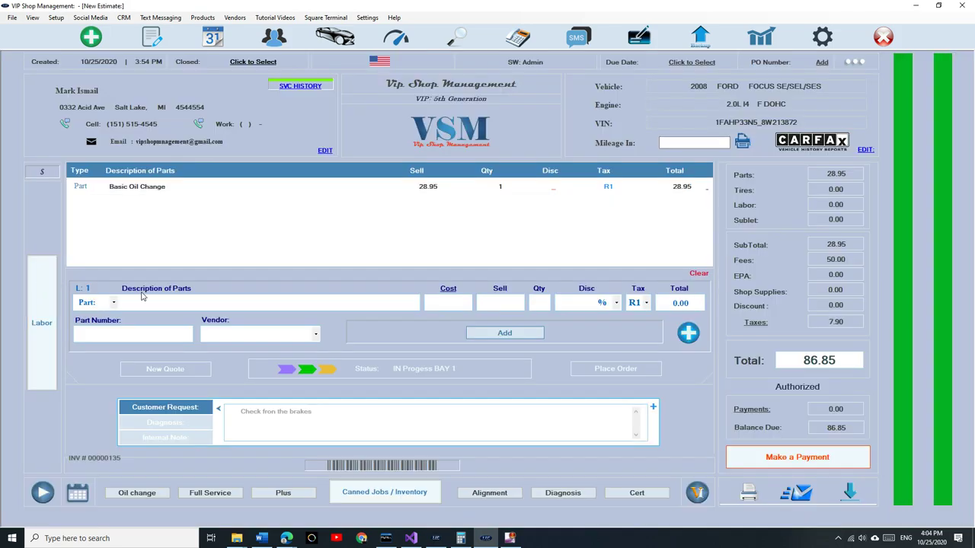
Step: Correct "fron" to "front" in the invoice's customer request
left_click(274, 411)
key("BackSpace")
type("nt")
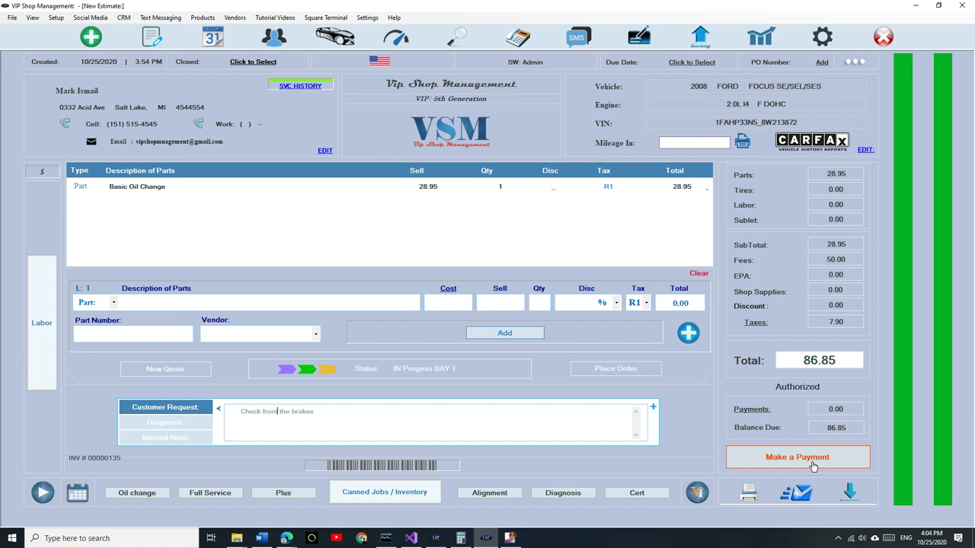
Step: Try to pay the invoice's full balance in cash with 10.00 as the amount received
left_click(797, 457)
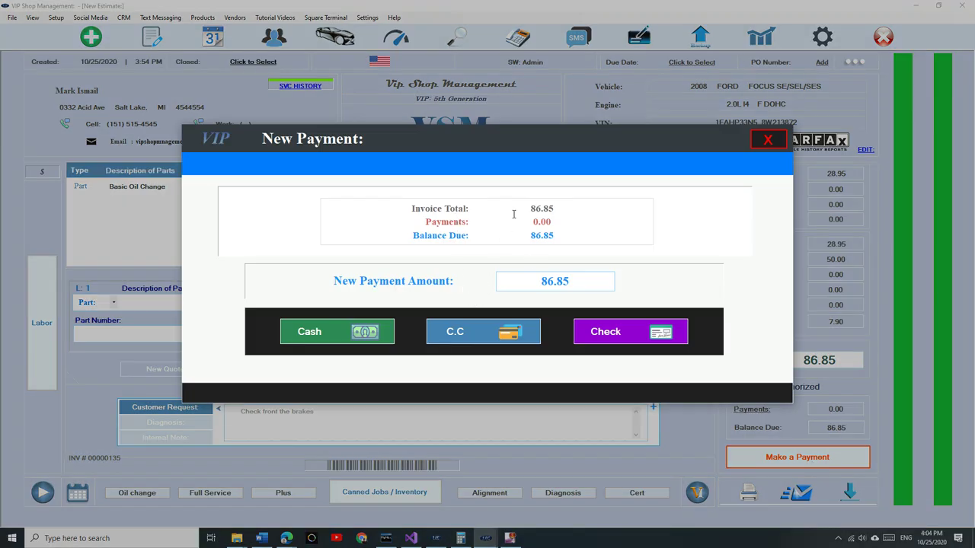
left_click(368, 332)
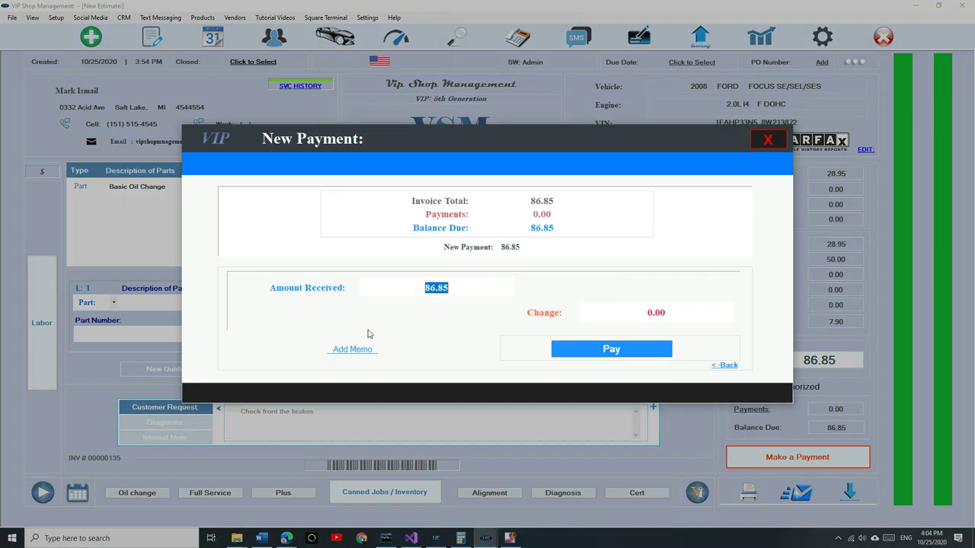
type("10.00")
left_click(576, 351)
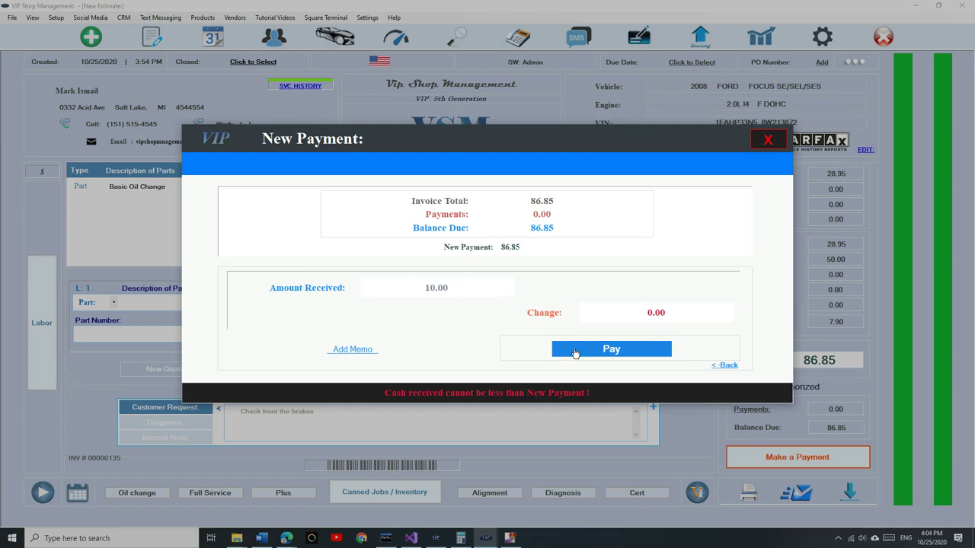
Step: Change the new payment amount to 10.00, record it as a cash payment and print the invoice
left_click(725, 366)
type("10")
left_click(336, 331)
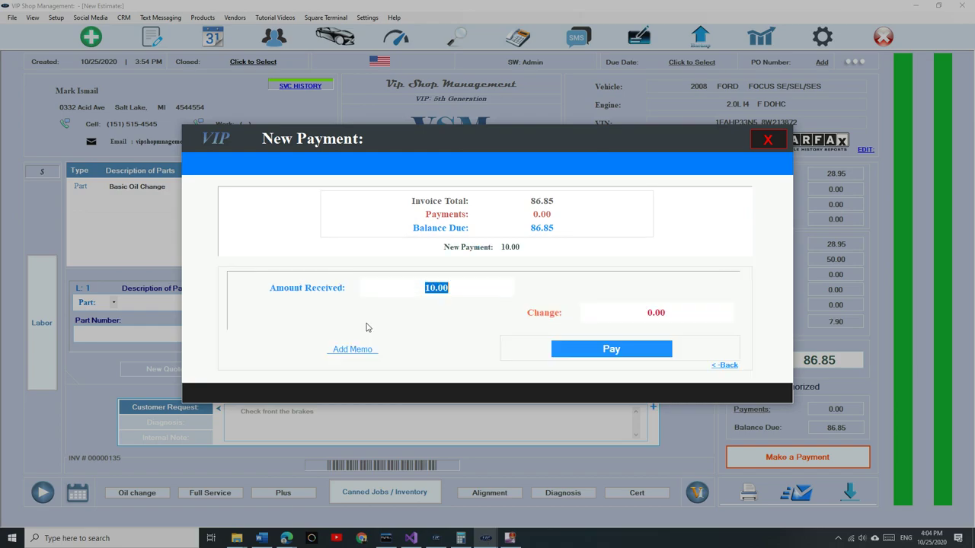
left_click(565, 346)
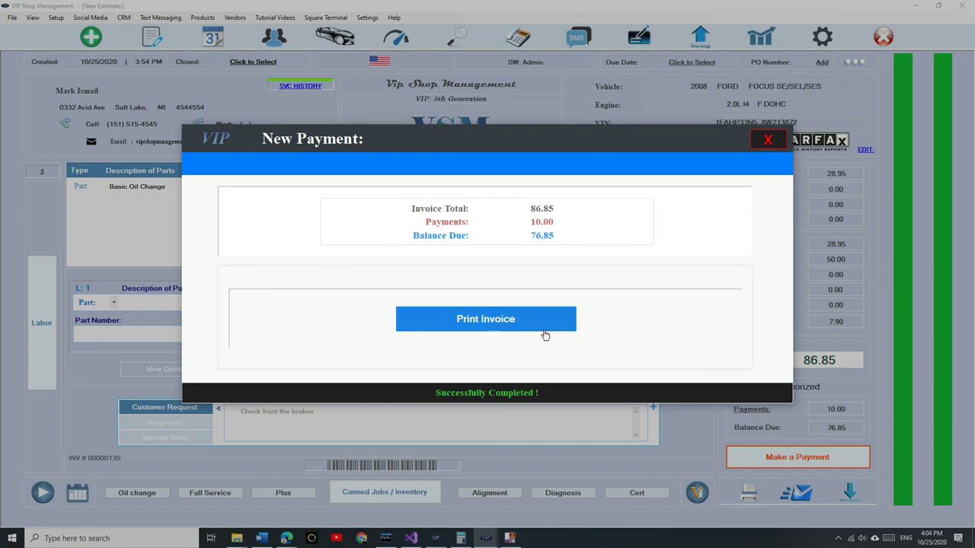
left_click(533, 326)
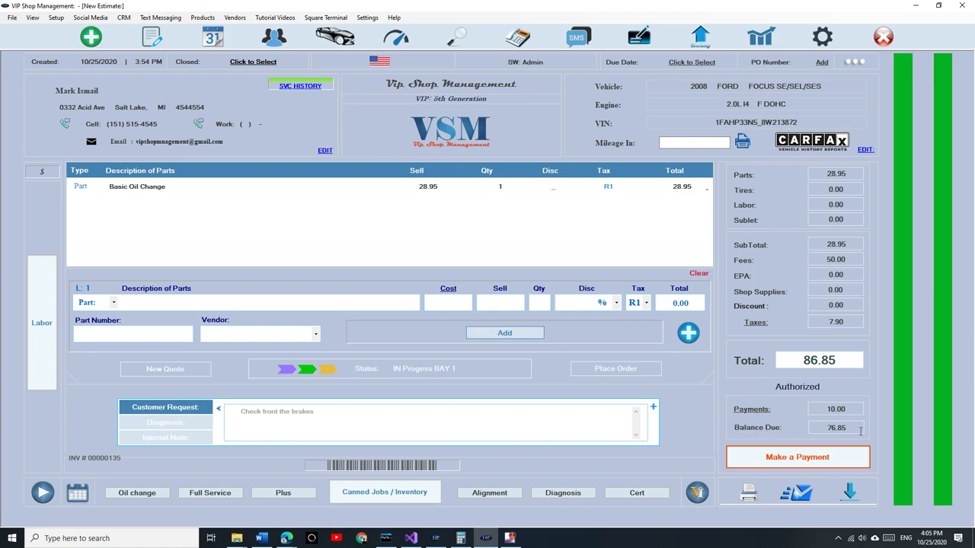
Step: Reopen the 2008 Ford Focus invoice from the in-progress invoices in the workflow
left_click(151, 37)
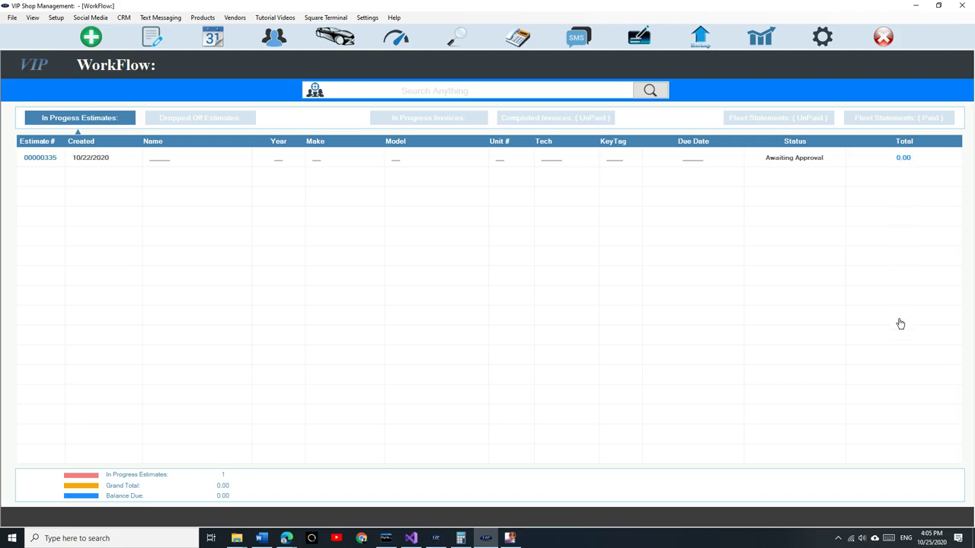
left_click(428, 118)
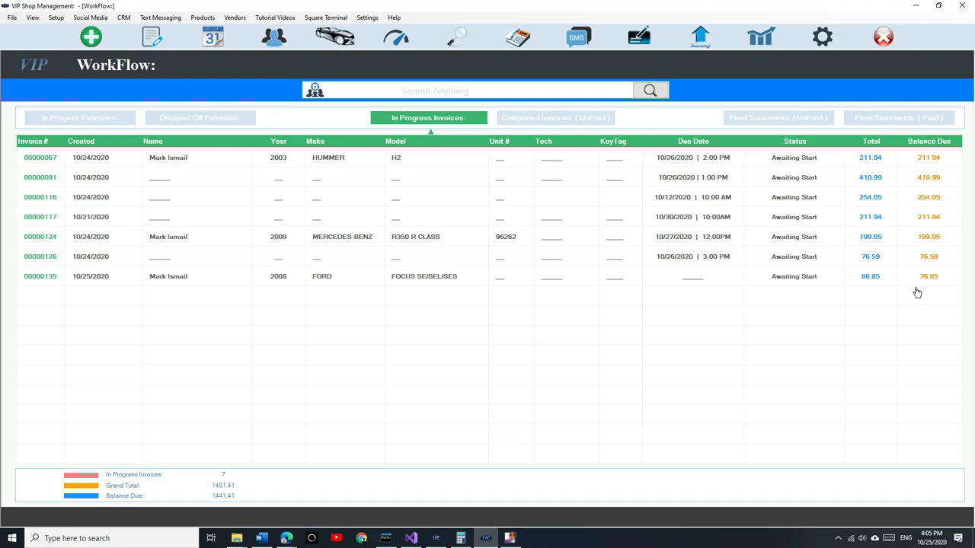
double_click(598, 282)
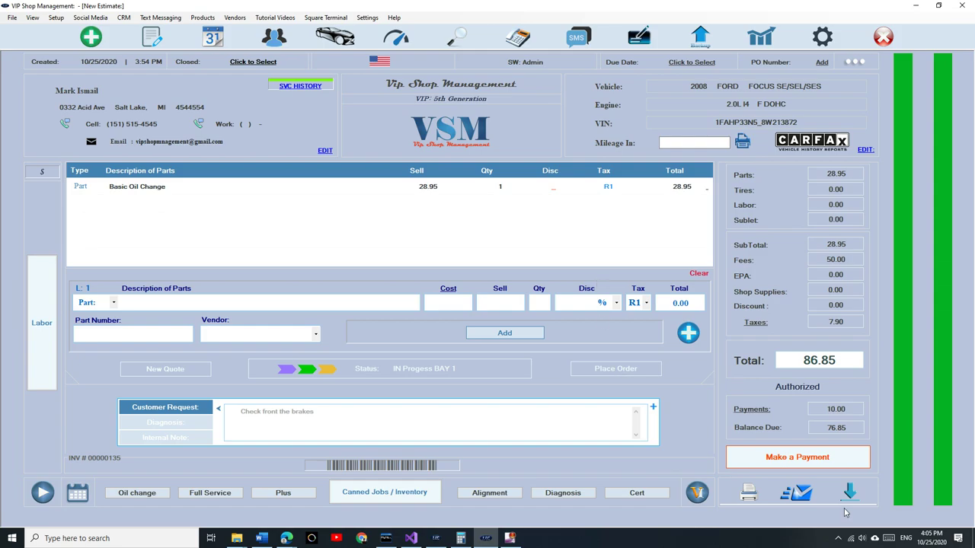
Step: Pay the invoice's full remaining balance by credit card, fill in the required card details, and print the invoice
left_click(822, 464)
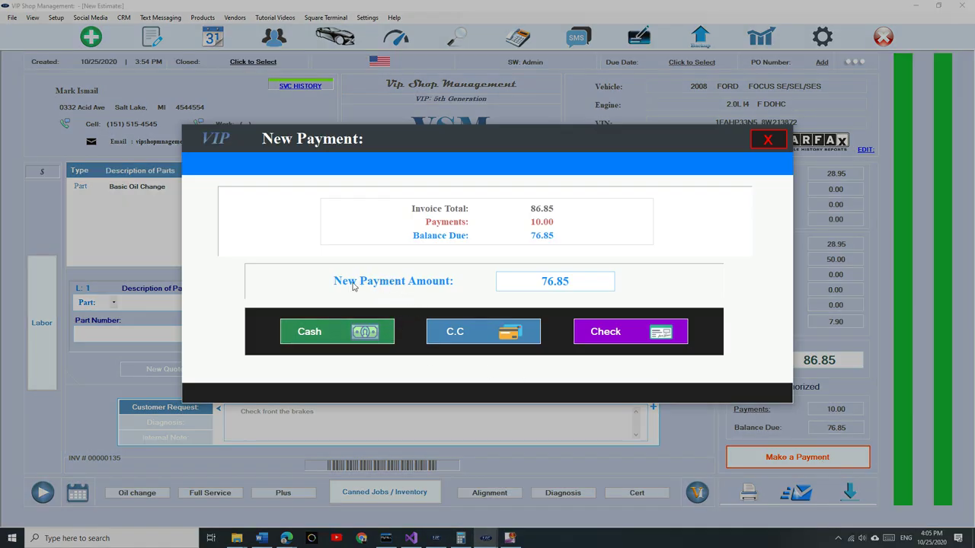
left_click(587, 281)
left_click(468, 335)
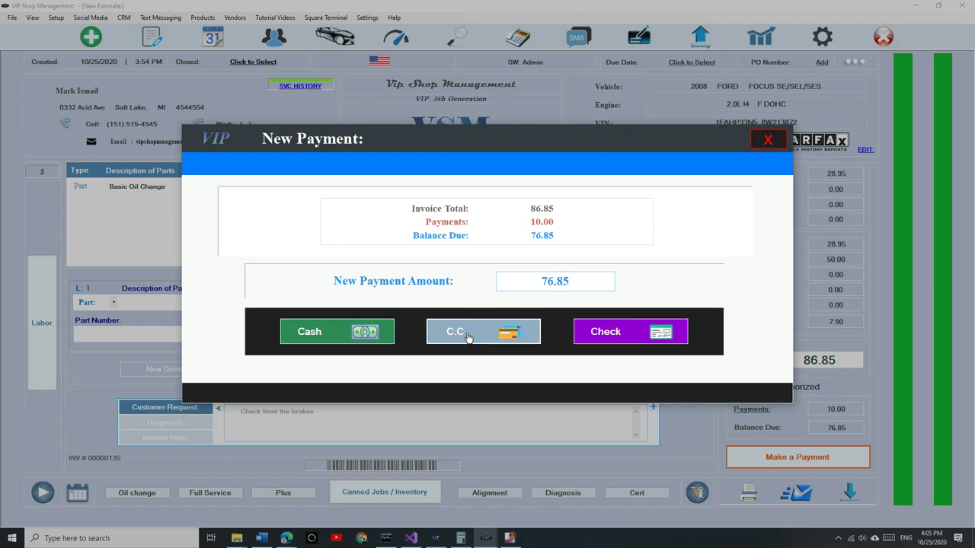
left_click(390, 303)
type("1515")
left_click(691, 314)
type("61515")
left_click(646, 348)
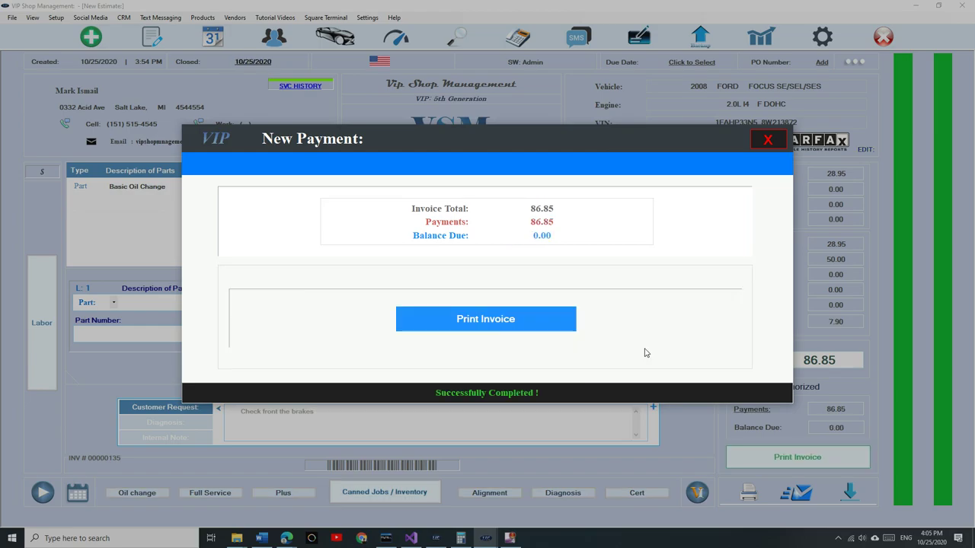
left_click(527, 329)
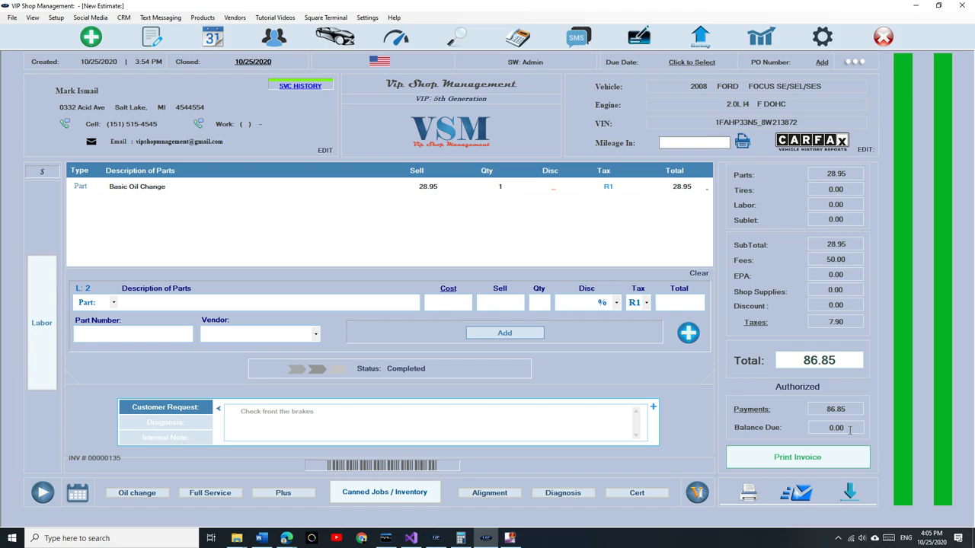
Step: Reopen the completed invoice for editing and add "and rear pads" to the end of the customer request
left_click(343, 415)
left_click(851, 65)
left_click(840, 76)
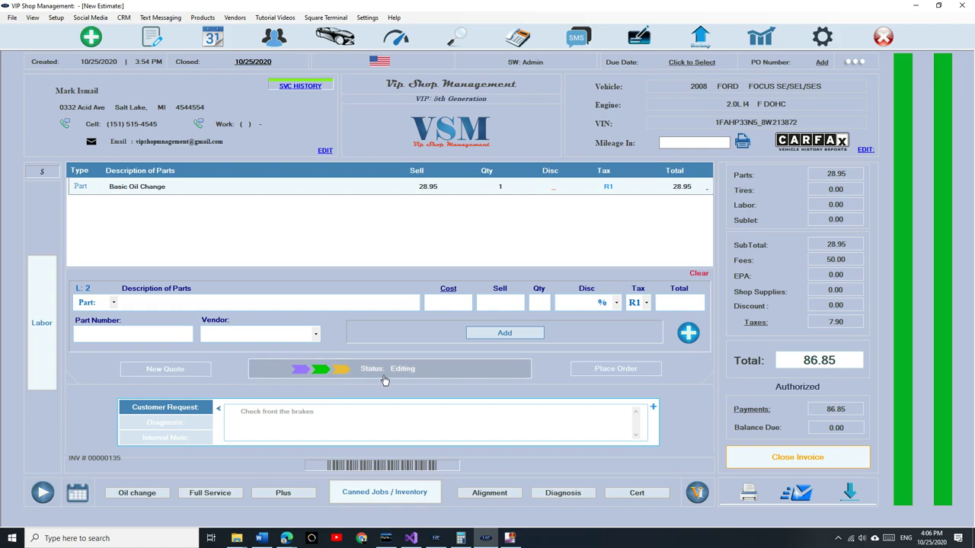
left_click(363, 411)
type("and rear pads")
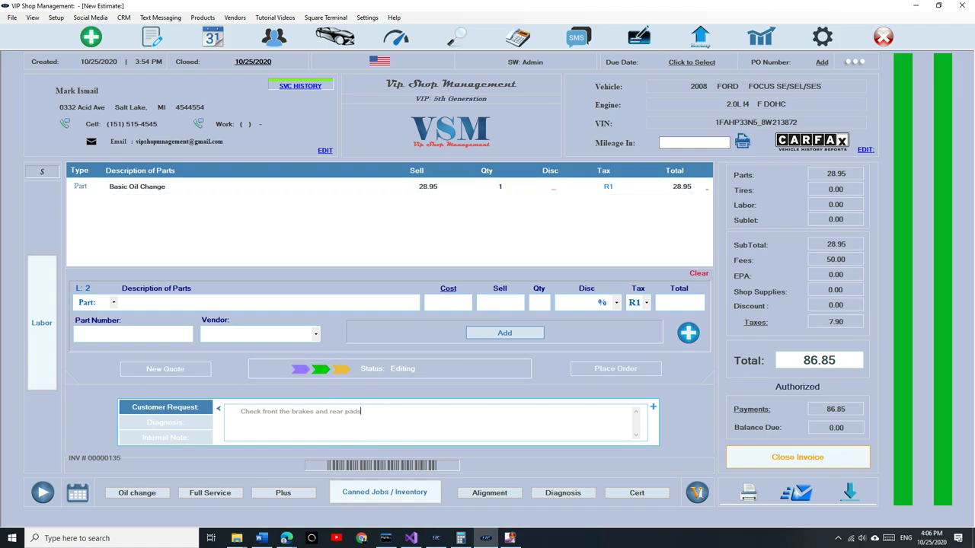
Step: Add the labor line "Tires : Mount And Balance" to the invoice with its preset price and hours
left_click(133, 303)
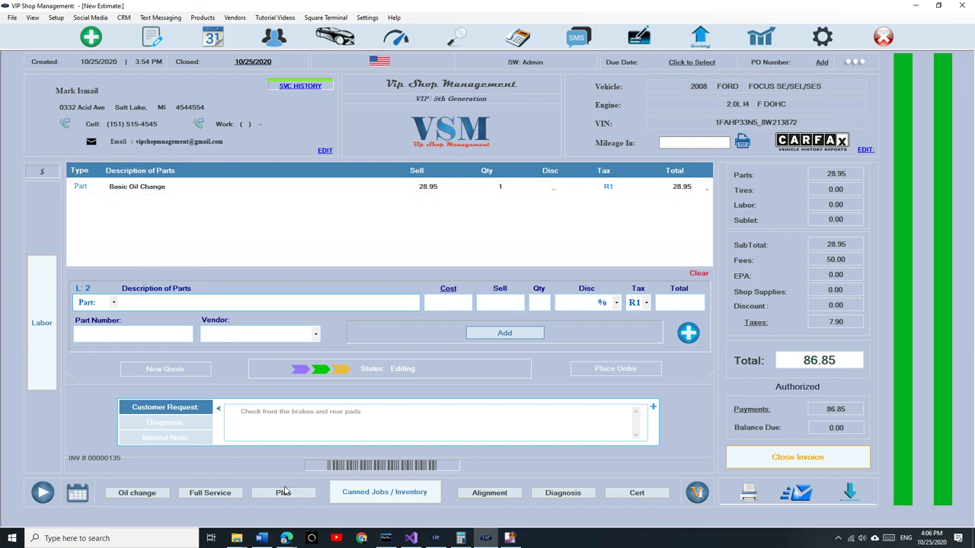
left_click(41, 322)
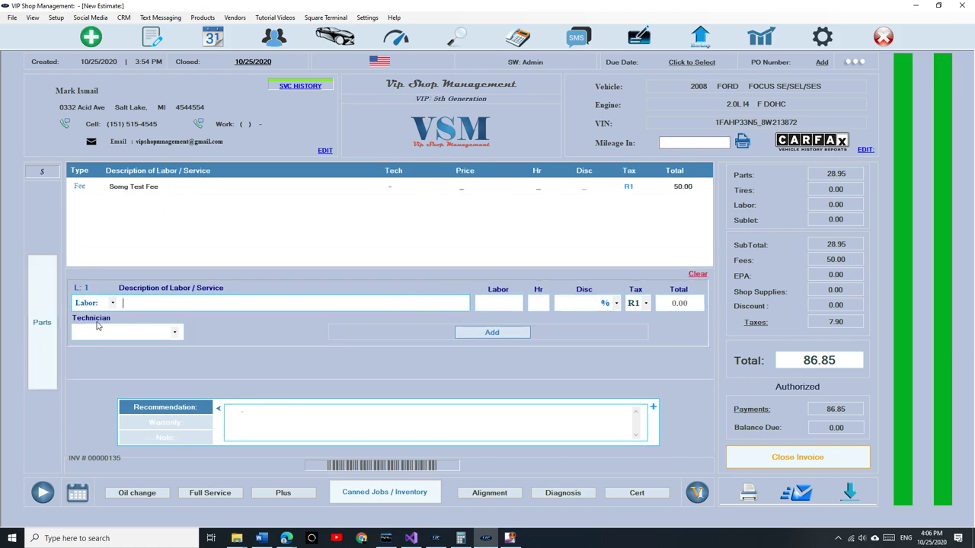
type("tire")
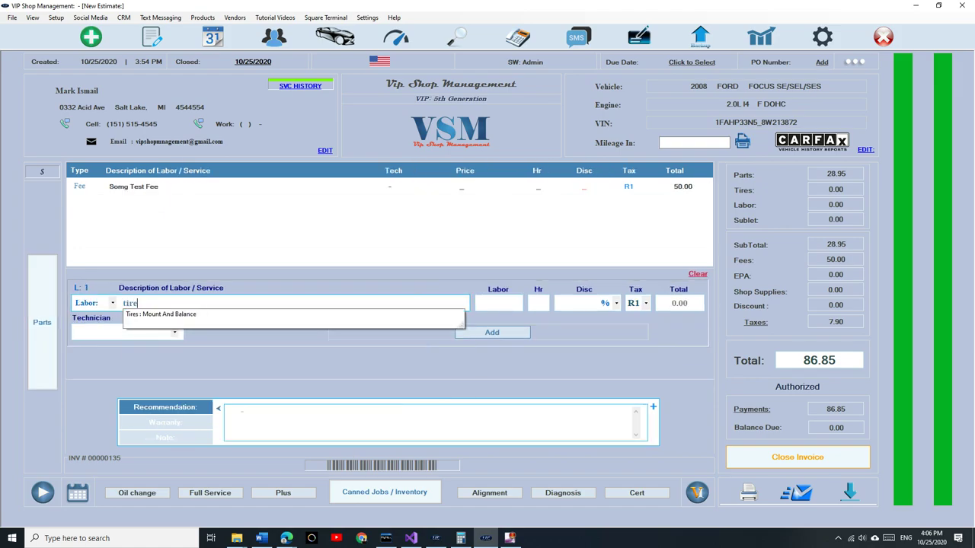
left_click(150, 318)
key("Return")
key("Return")
key("Return")
key("Return")
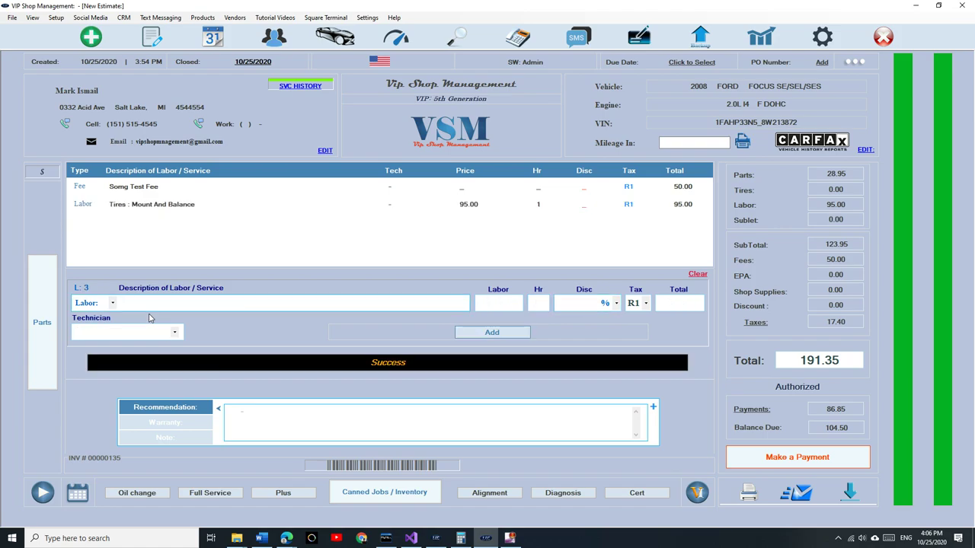
Step: Return to the invoice's parts and pay the full remaining balance in cash
left_click(42, 322)
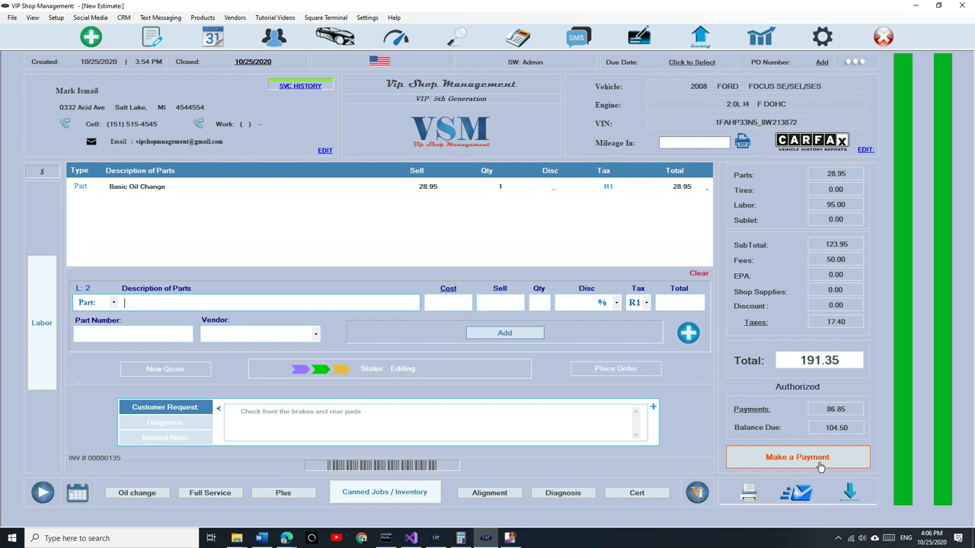
left_click(826, 457)
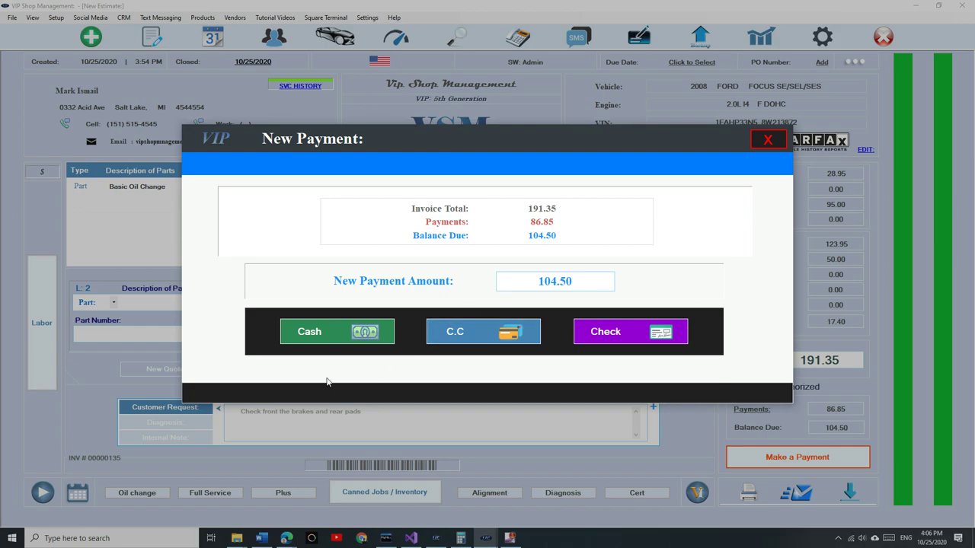
left_click(337, 336)
left_click(585, 350)
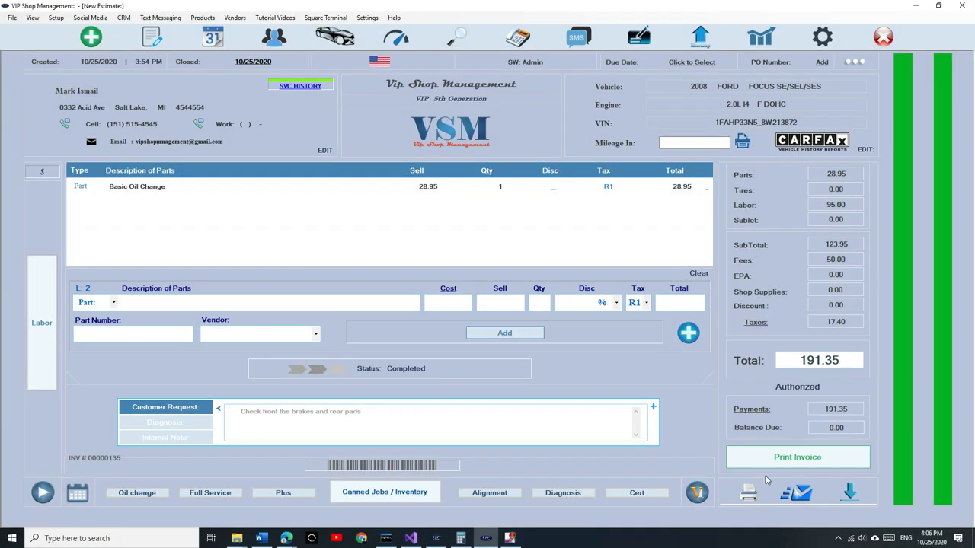
Step: Look at the edit, void and refund options offered for the completed invoice
left_click(854, 63)
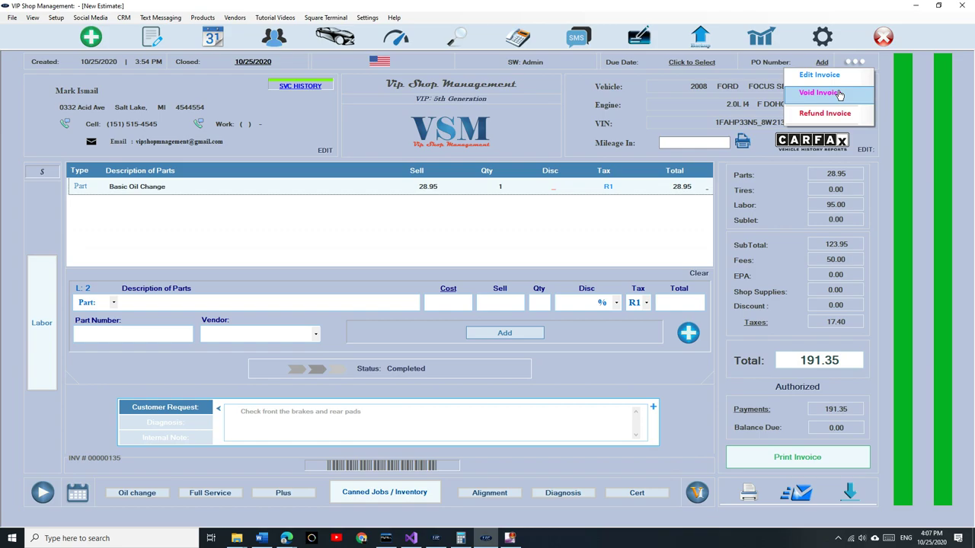
left_click(897, 106)
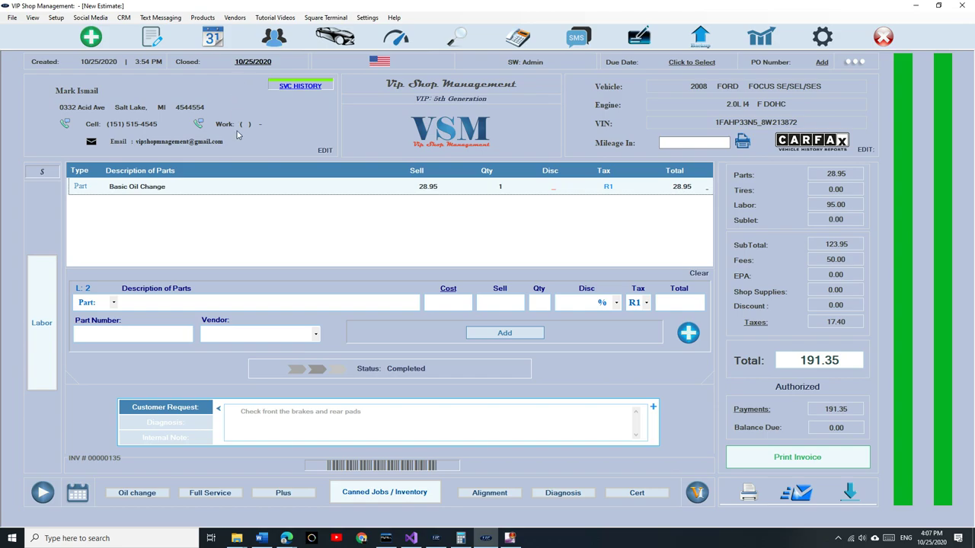
Step: Start a new quick estimate and assign it to Vip Auto Repair Inc with the 2006 Chrysler 300C SRT-8
left_click(91, 37)
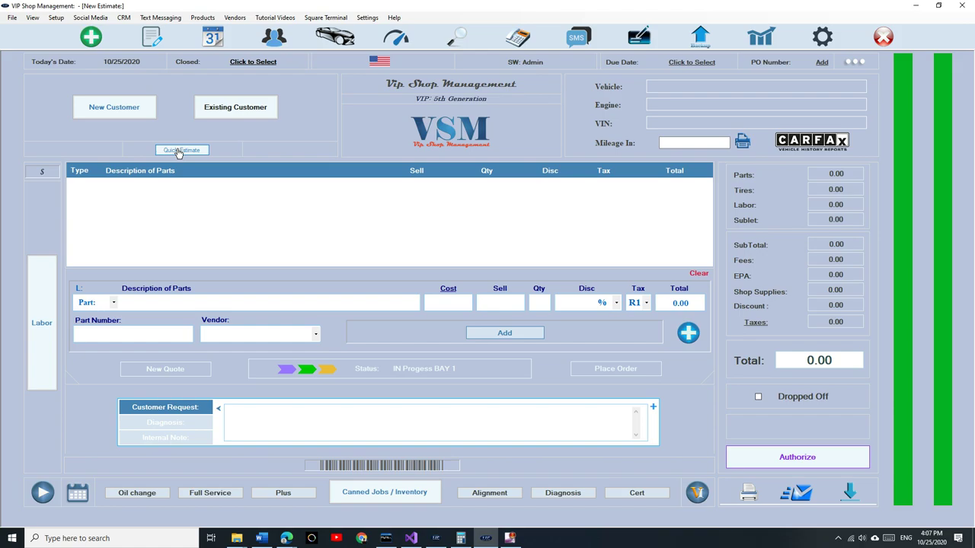
left_click(180, 150)
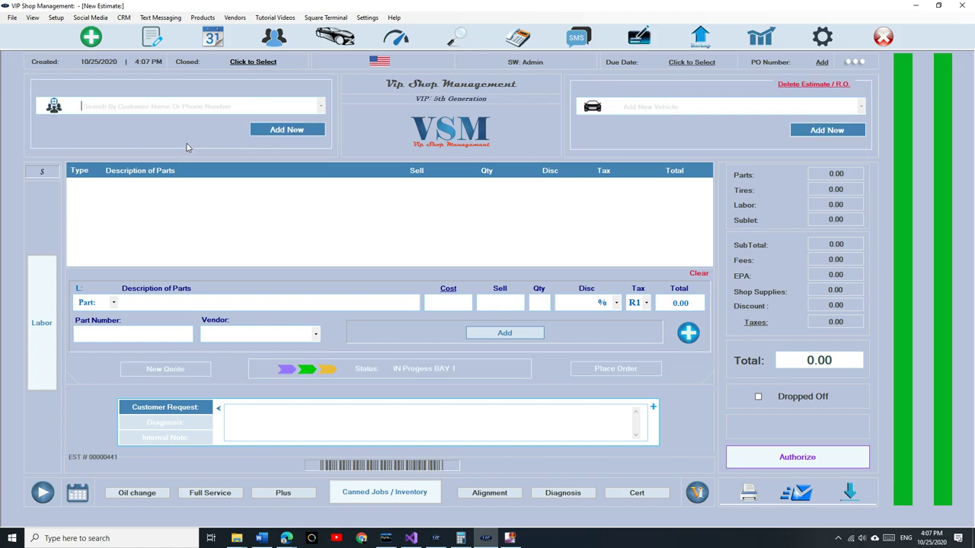
type("vip")
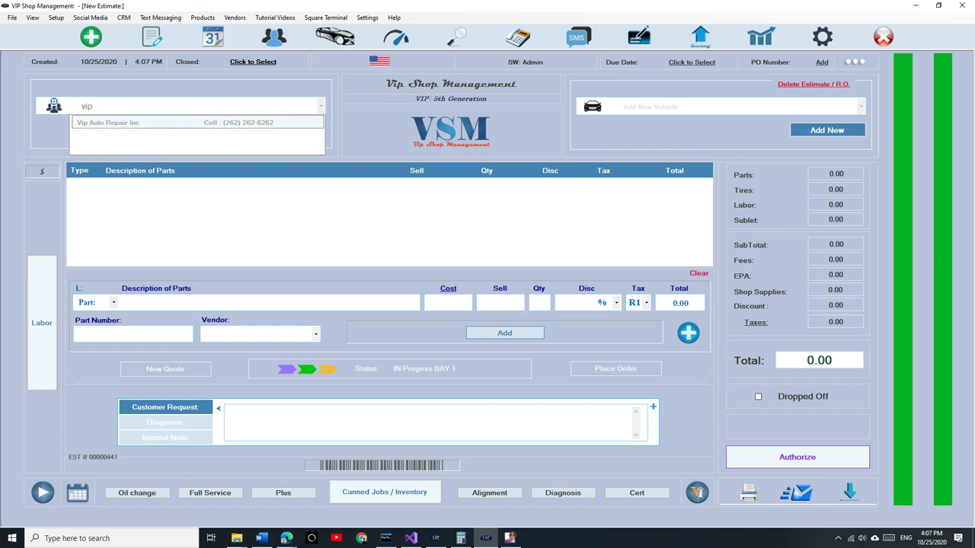
key("Return")
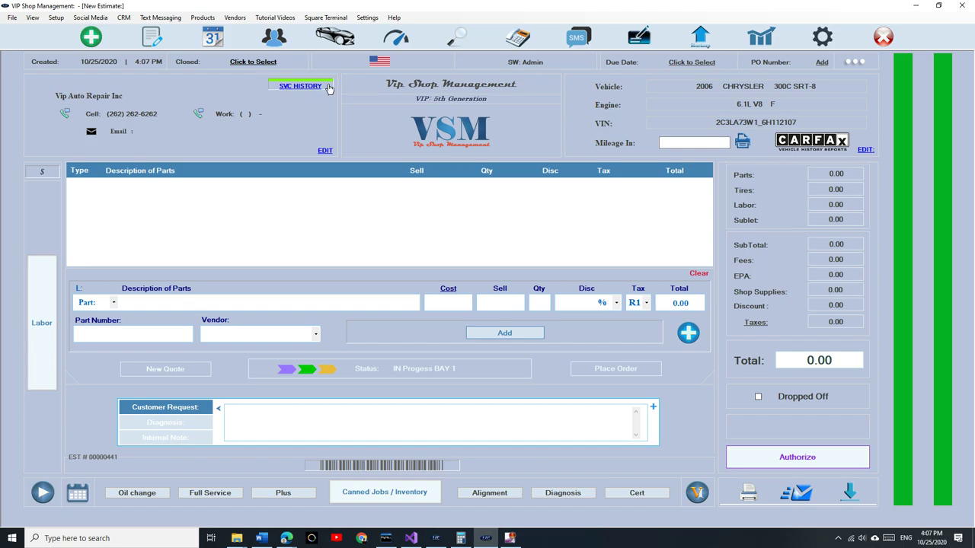
Step: Set the star rating of Vip Auto Repair Inc to one star and save the customer
left_click(326, 152)
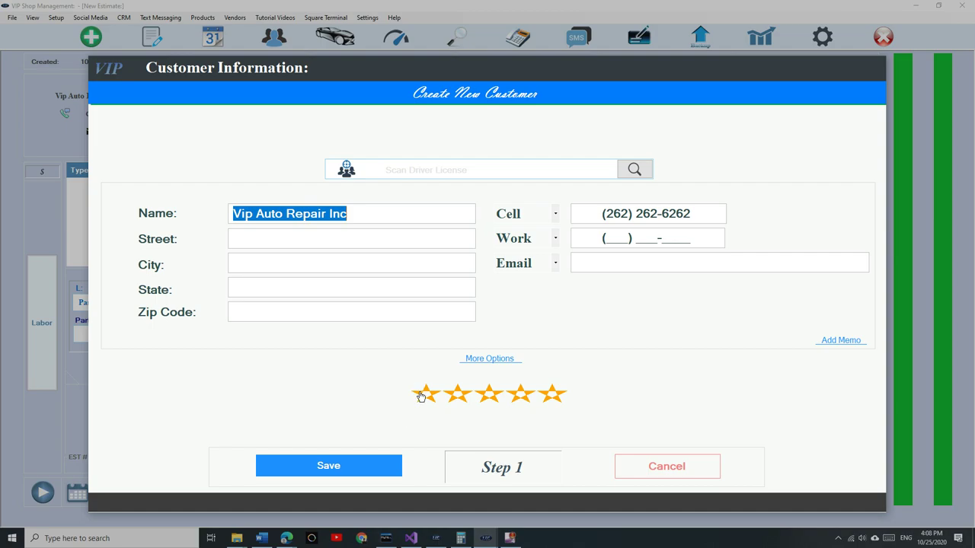
left_click(425, 396)
left_click(370, 466)
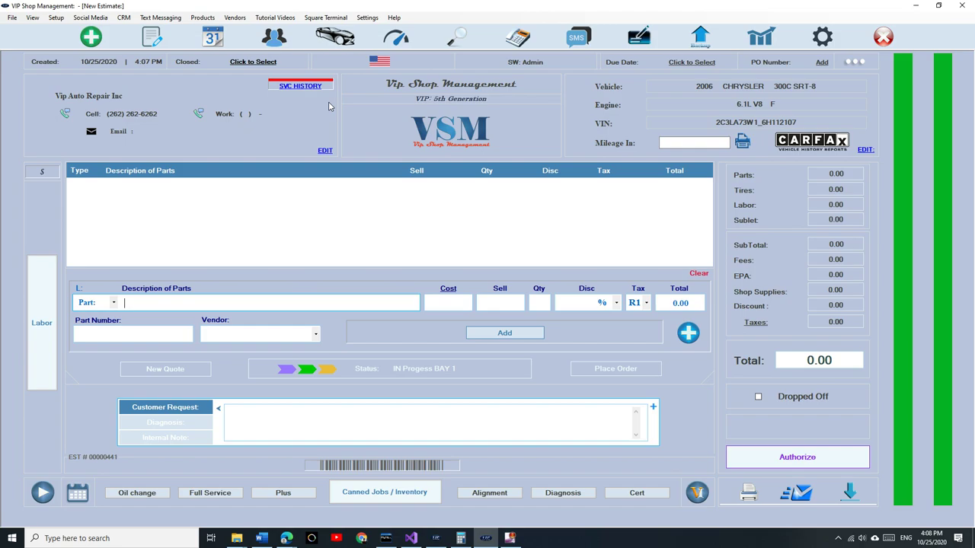
Step: Set the star rating of Vip Auto Repair Inc to three stars and save the customer
left_click(327, 152)
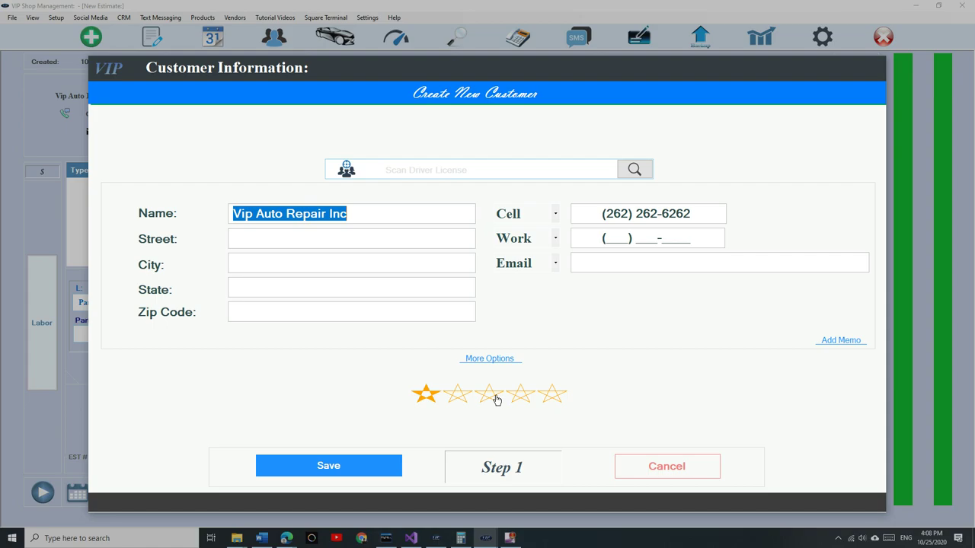
left_click(494, 395)
left_click(385, 473)
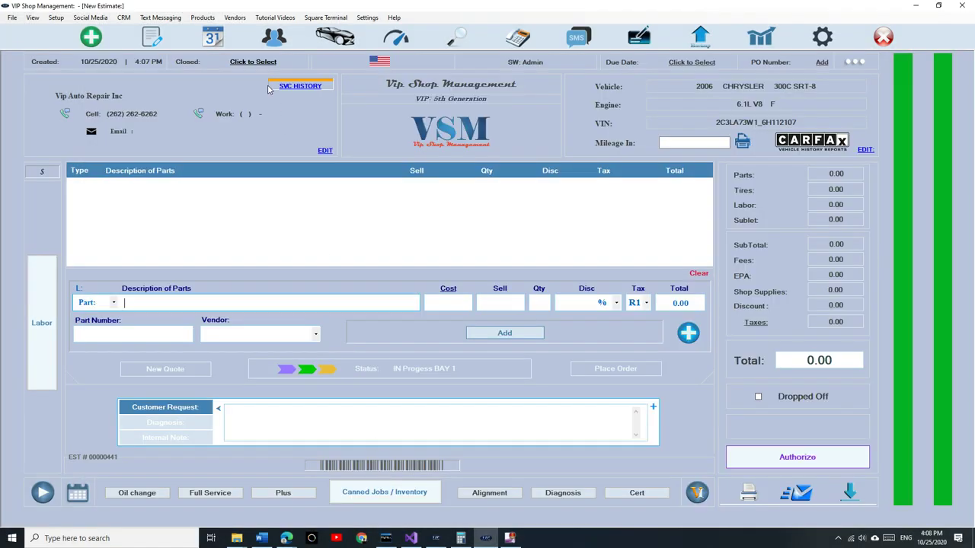
Step: Raise the star rating of Vip Auto Repair Inc above three stars and save the customer
left_click(325, 150)
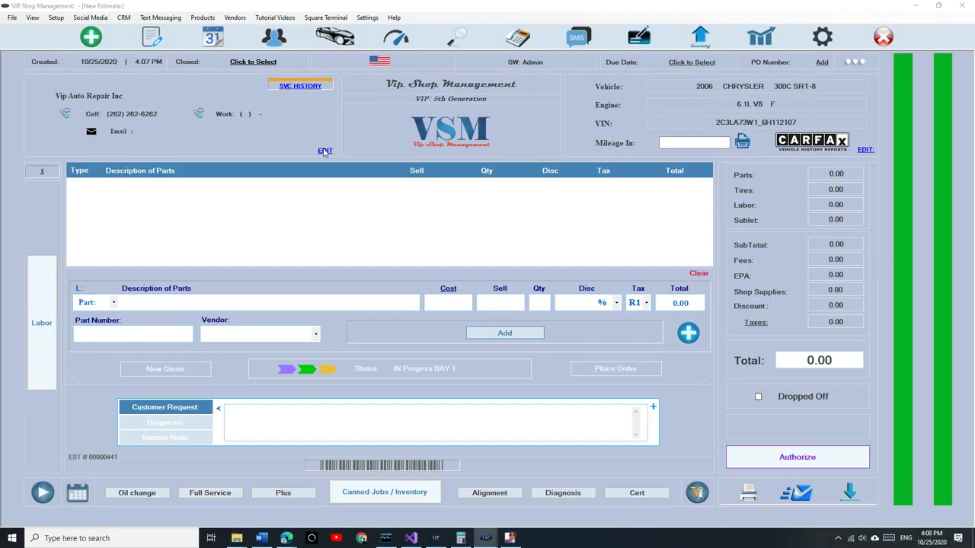
left_click(352, 466)
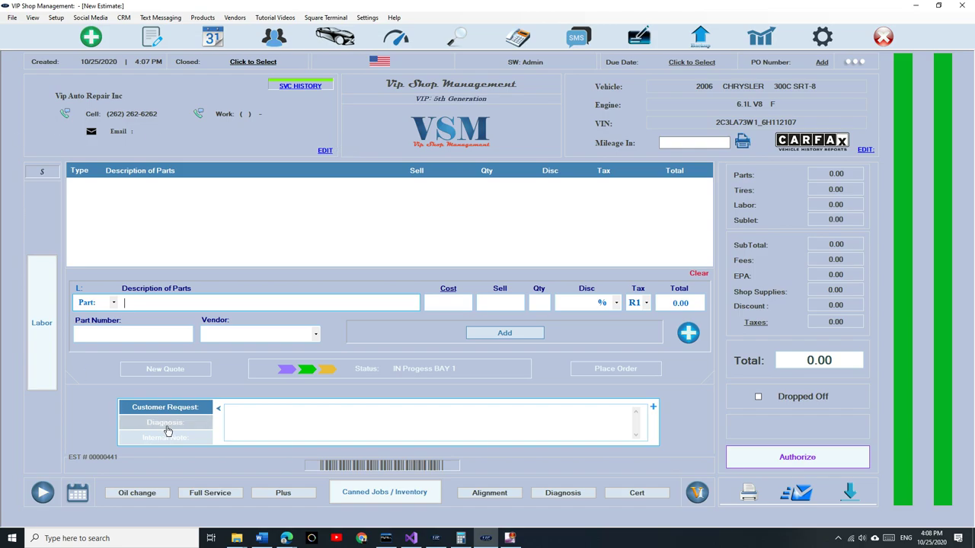
Step: Add the Full Service oil change to the estimate and authorize it with IN PERSON as the authorization method
left_click(204, 498)
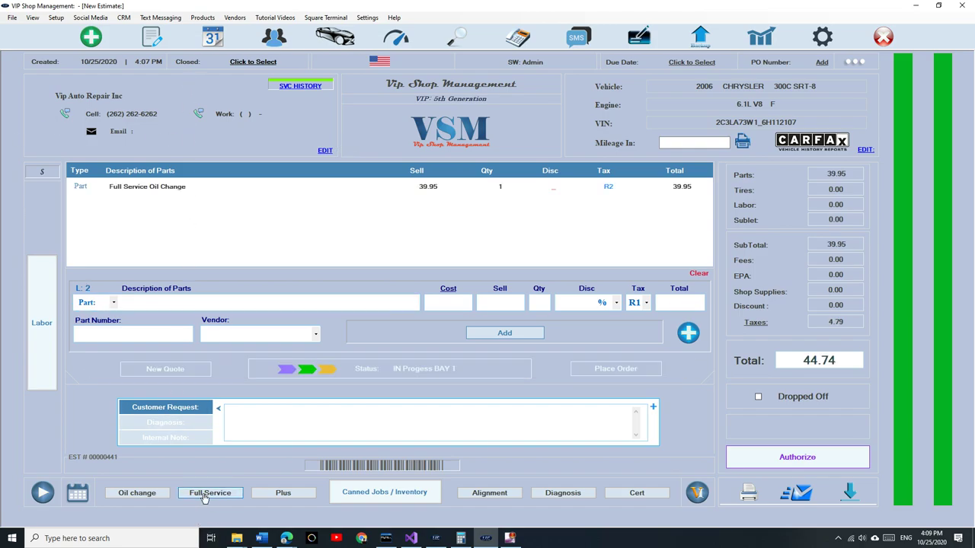
left_click(774, 457)
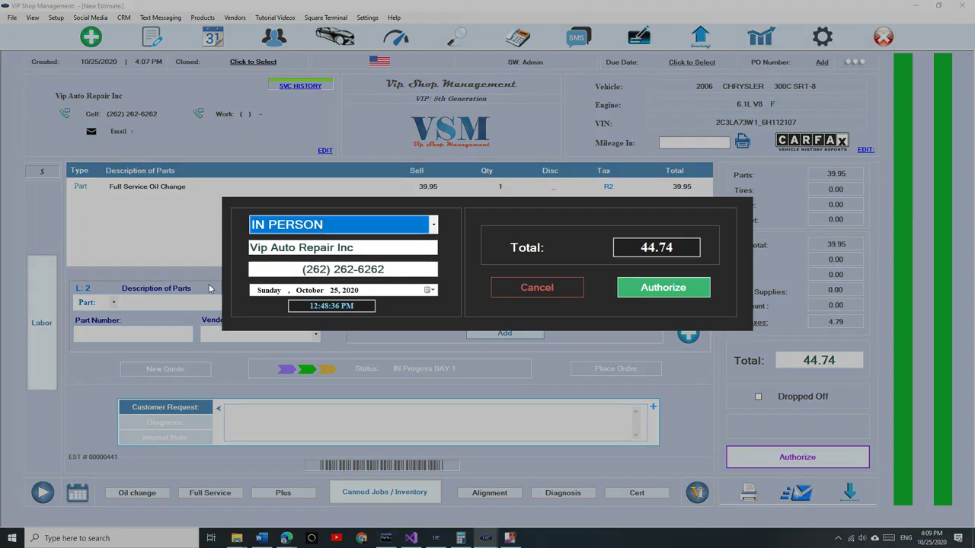
left_click(630, 297)
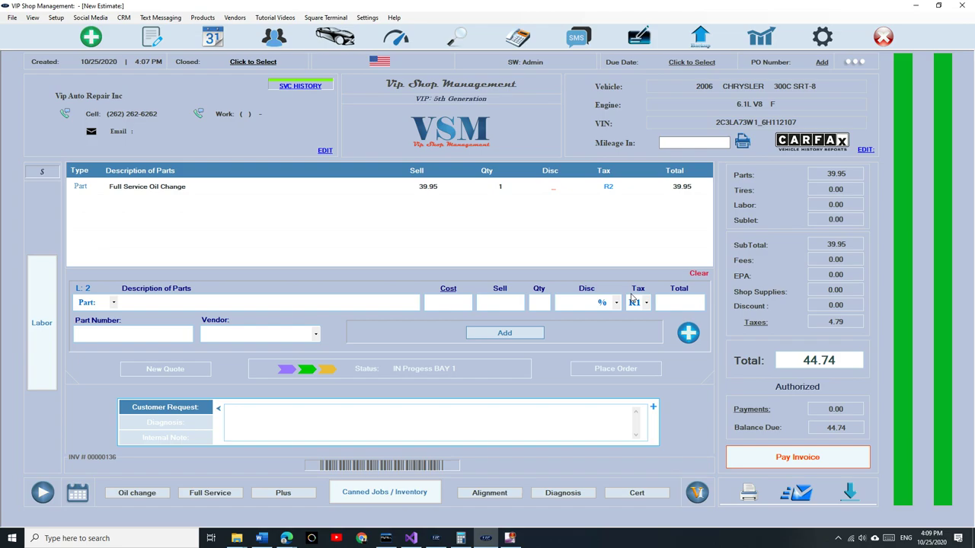
Step: Check the invoice's payment options and the fleet account setting of Vip Auto Repair Inc, and save the customer
left_click(860, 467)
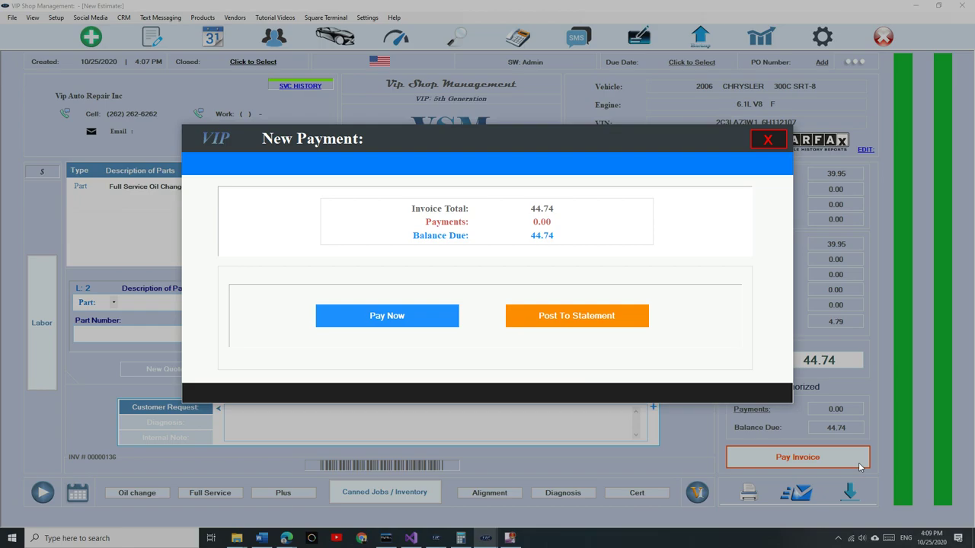
left_click(775, 141)
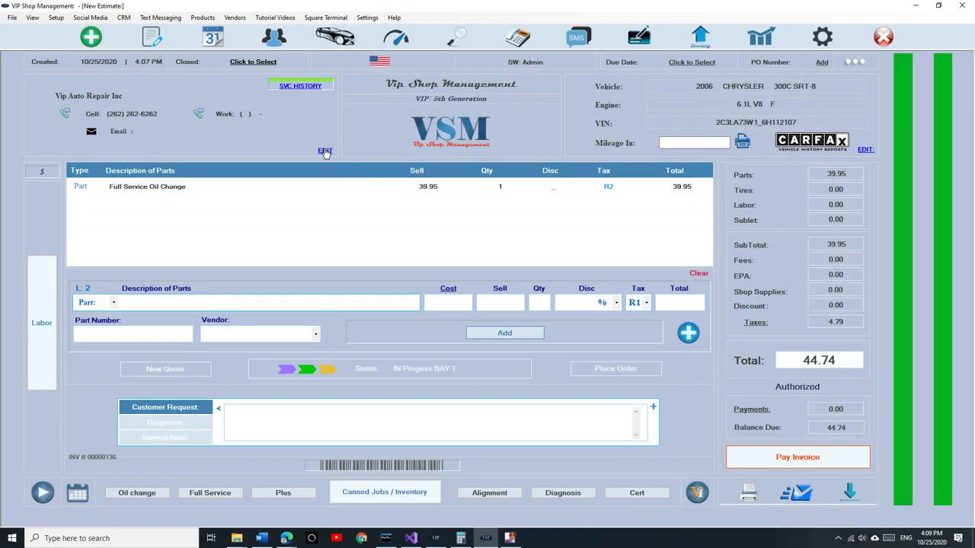
left_click(324, 150)
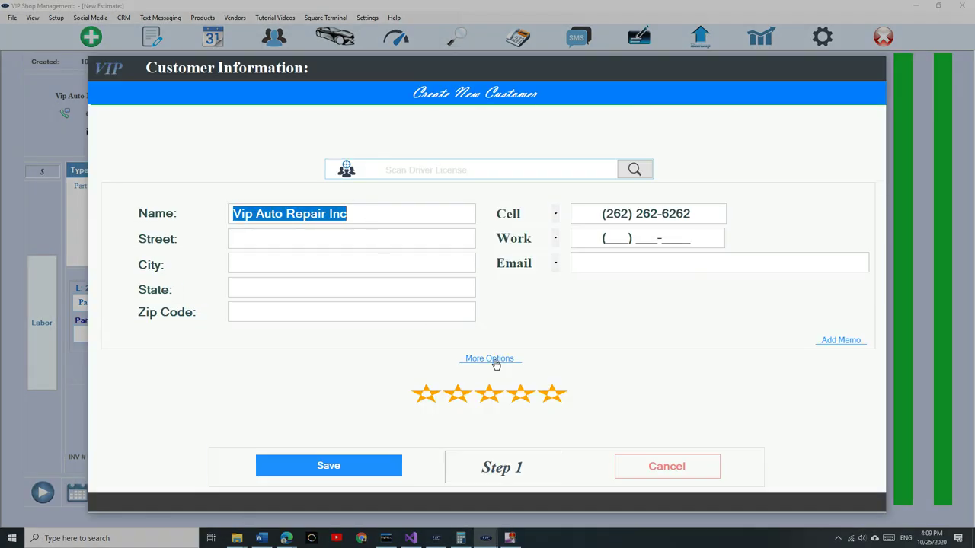
left_click(493, 359)
left_click(236, 330)
left_click(236, 329)
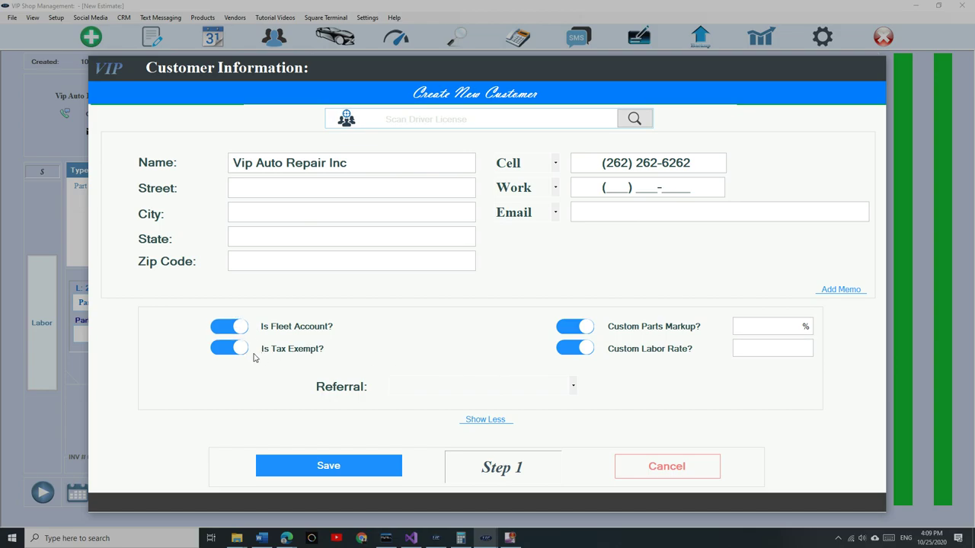
left_click(322, 457)
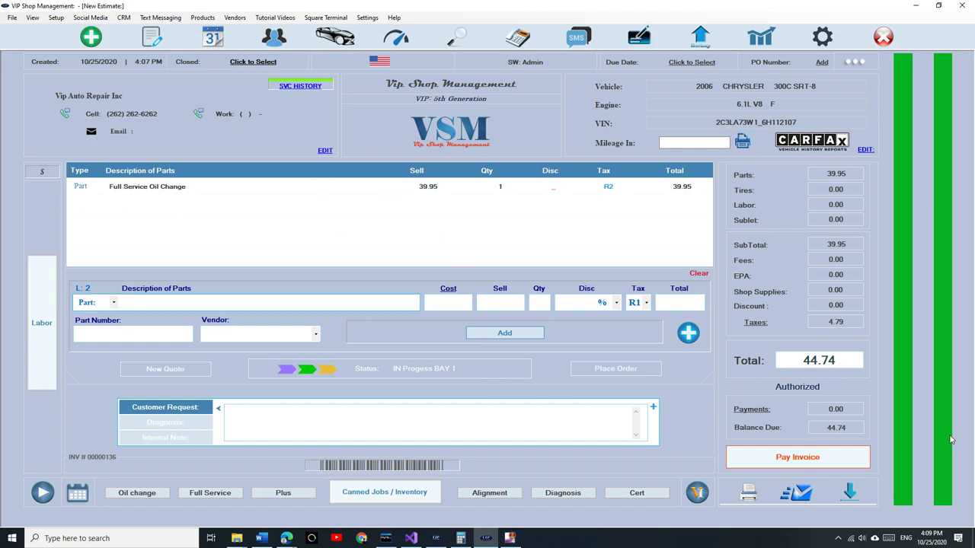
Step: Post the oil change invoice to the fleet statement of Vip Auto Repair Inc instead of paying it now
left_click(783, 461)
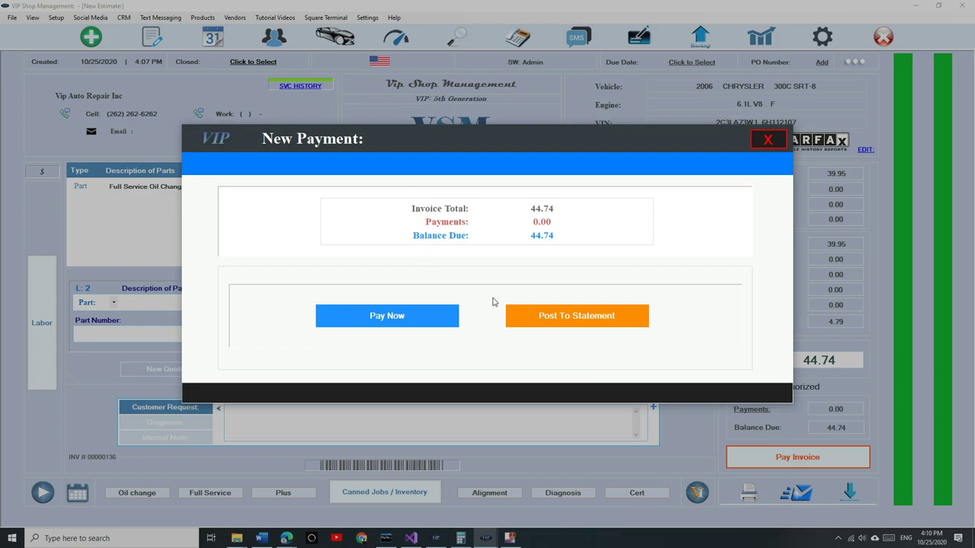
left_click(553, 324)
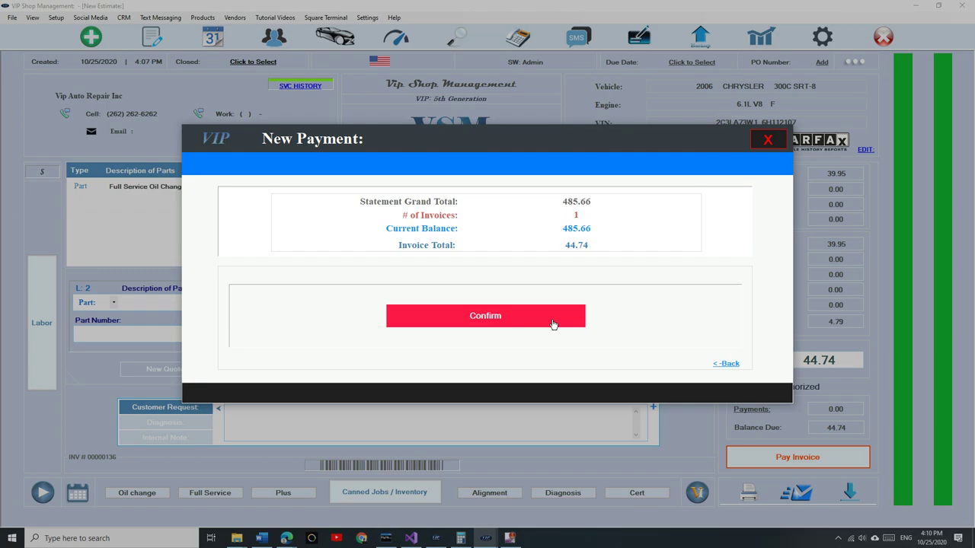
left_click(548, 316)
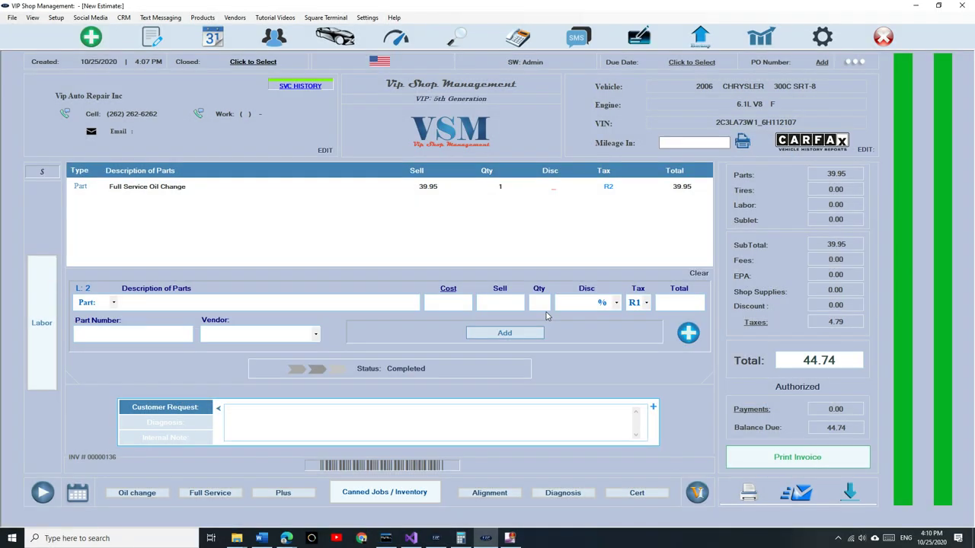
Step: Open the unpaid fleet statement of Vip Auto Repair Inc from the WorkFlow
left_click(152, 39)
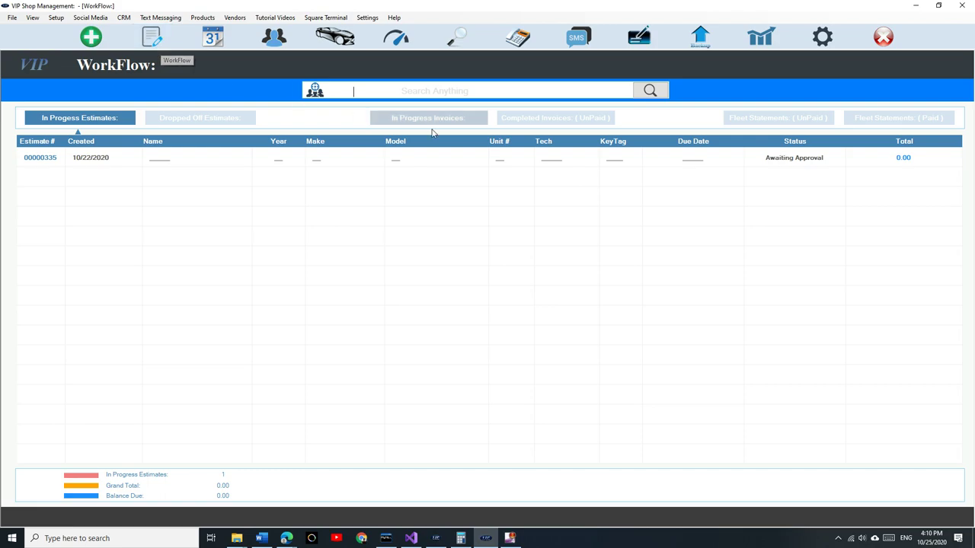
left_click(767, 122)
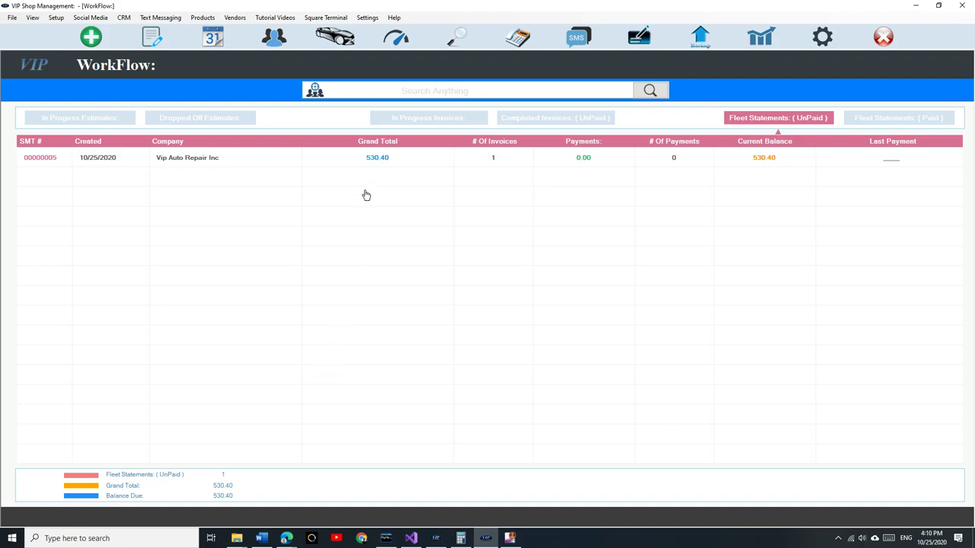
double_click(382, 162)
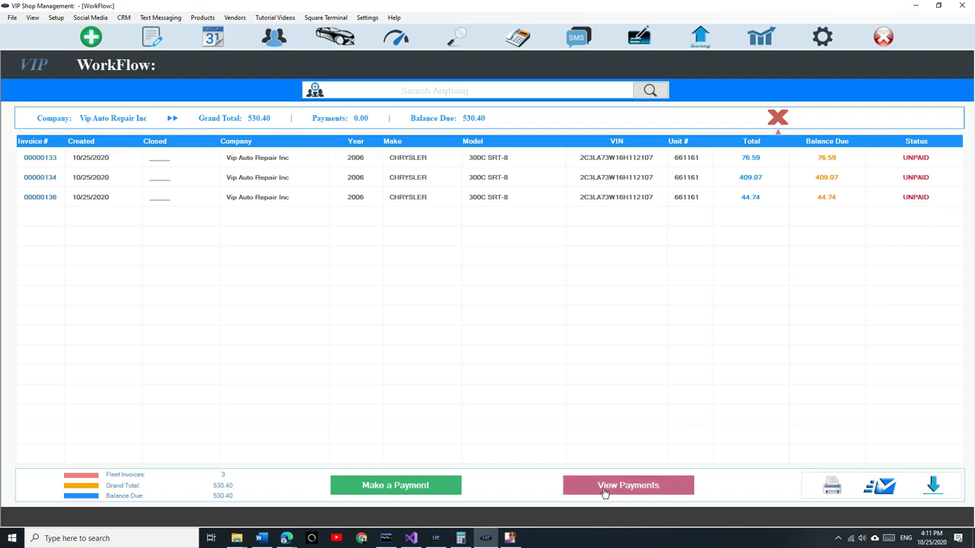
Step: Record a payment of 100 by check on the fleet statement, with check number 66626
left_click(436, 486)
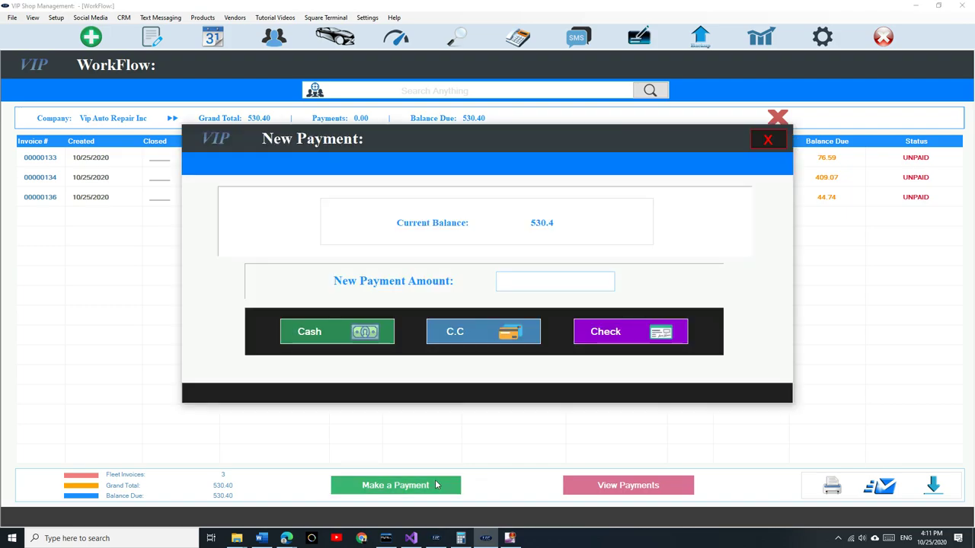
type("100")
left_click(591, 339)
type("66626")
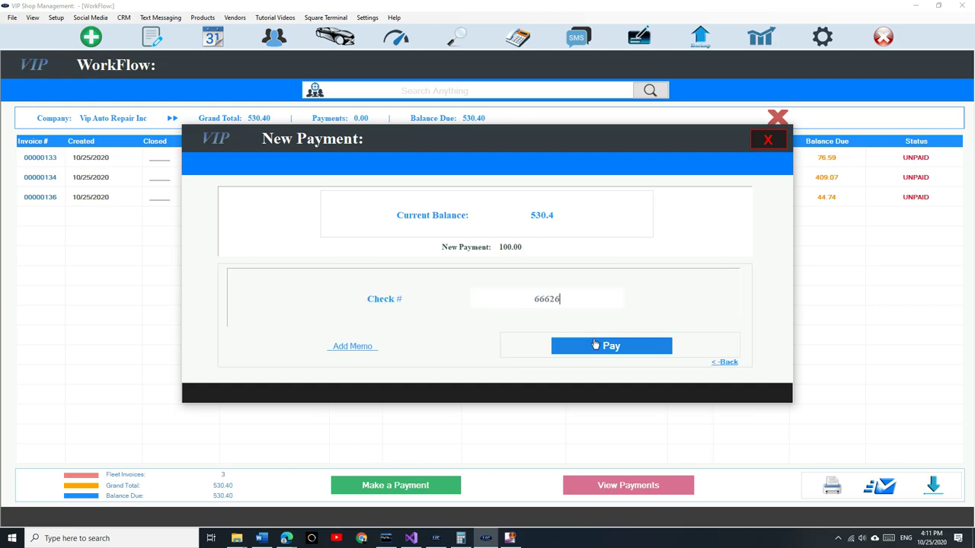
left_click(598, 351)
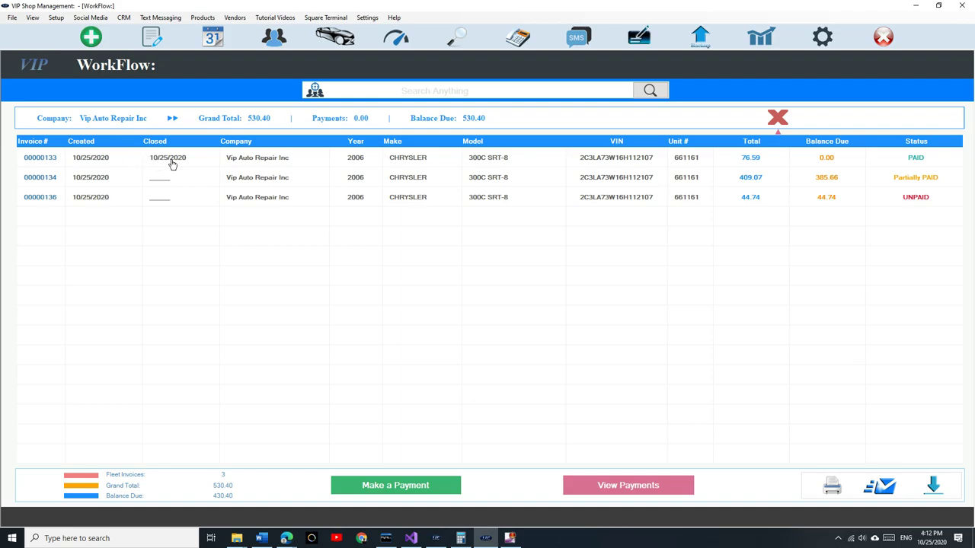
Step: Record a cash payment of 400 on the fleet statement
left_click(392, 493)
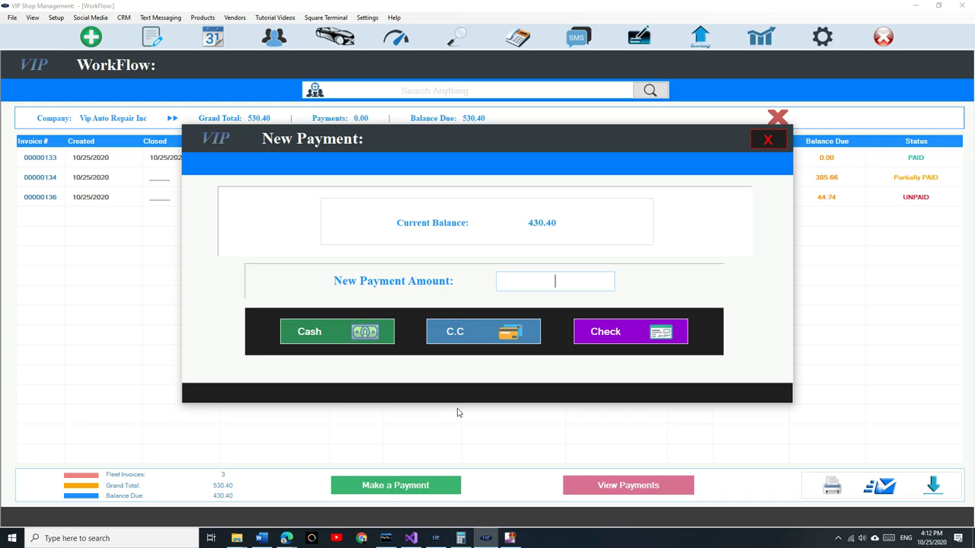
type("400")
left_click(364, 341)
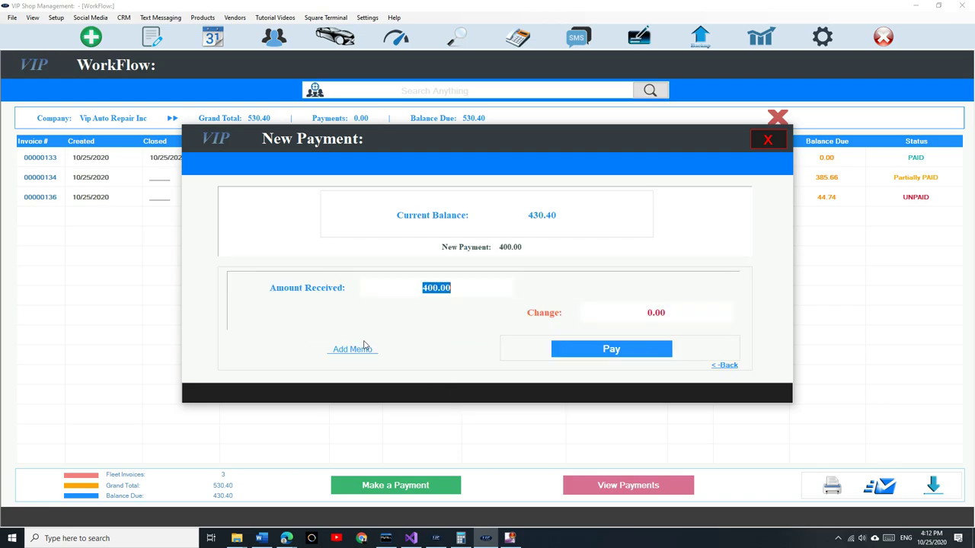
left_click(588, 350)
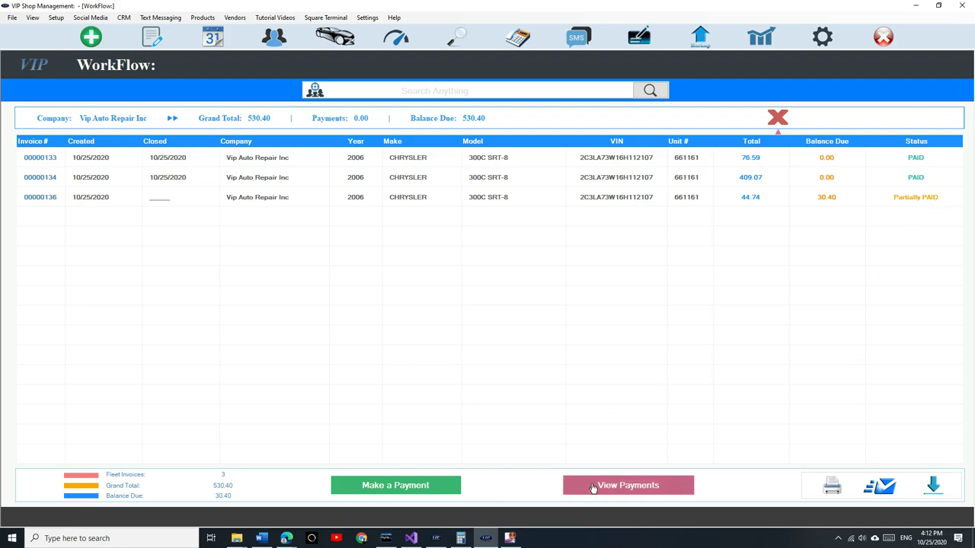
Step: Delete the 400.00 cash payment from the statement's payment list and confirm the deletion
left_click(644, 496)
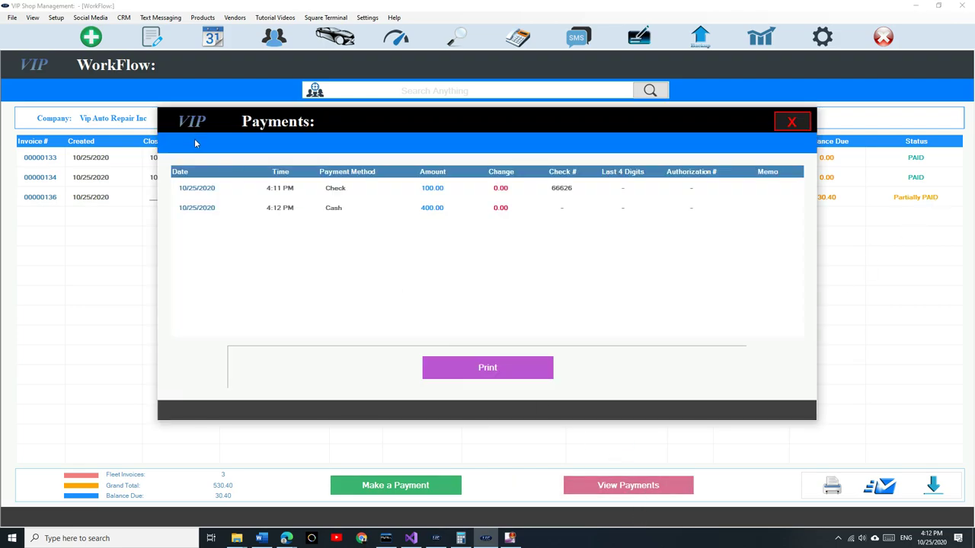
left_click(338, 215)
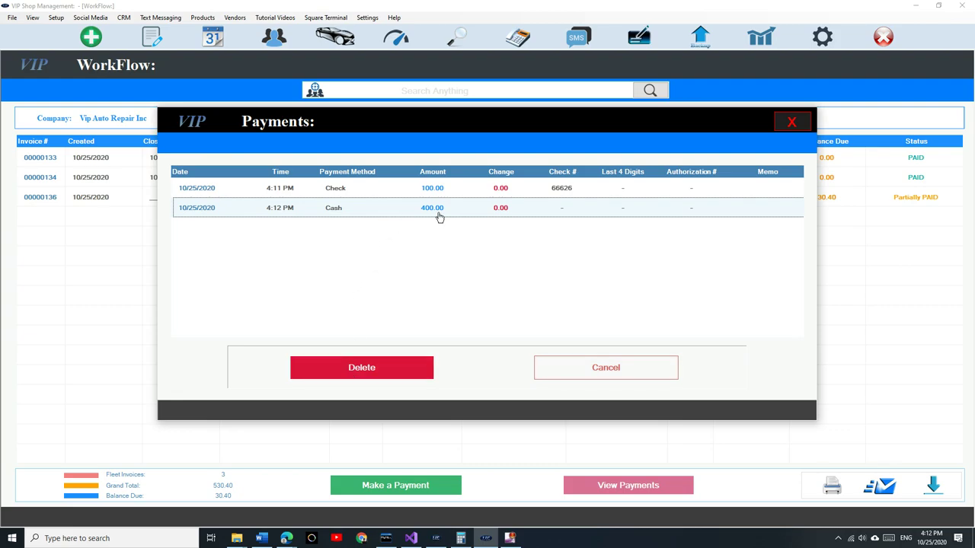
left_click(378, 369)
left_click(476, 373)
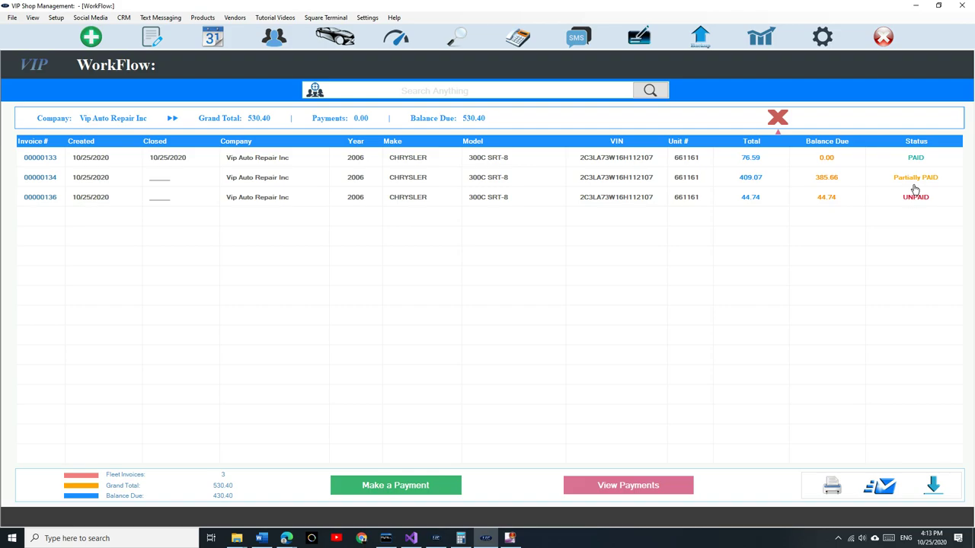
Step: Pay the statement's full remaining balance of 430.40 in cash and close the statement
left_click(447, 494)
left_click(362, 333)
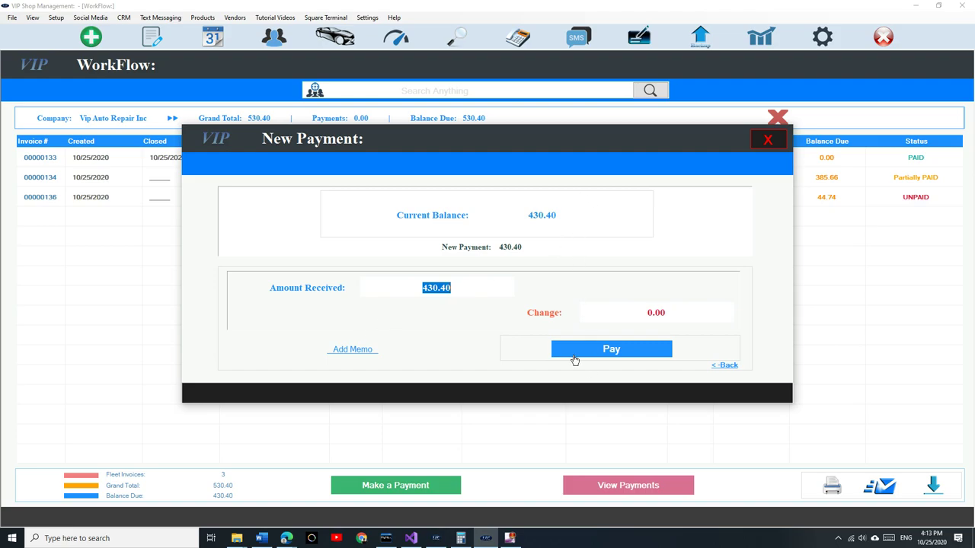
left_click(621, 350)
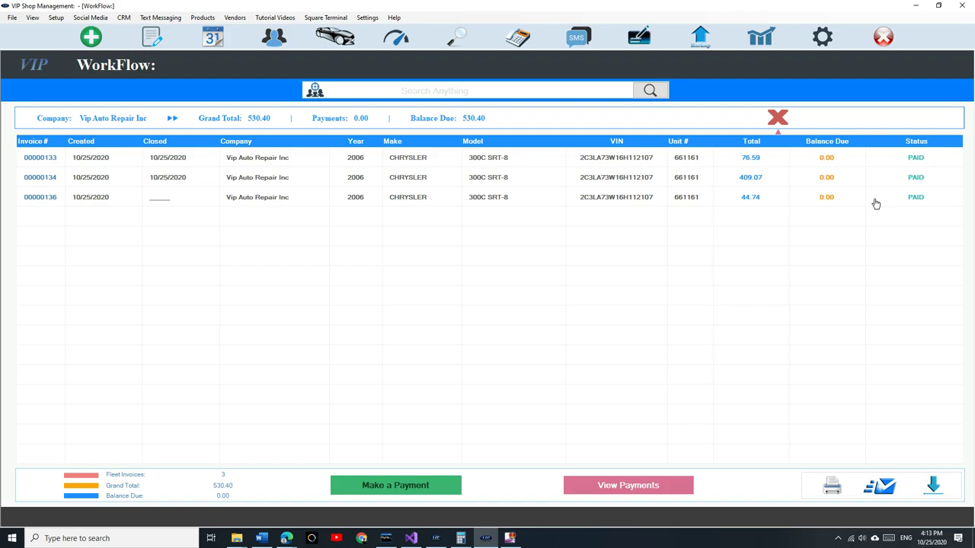
left_click(778, 118)
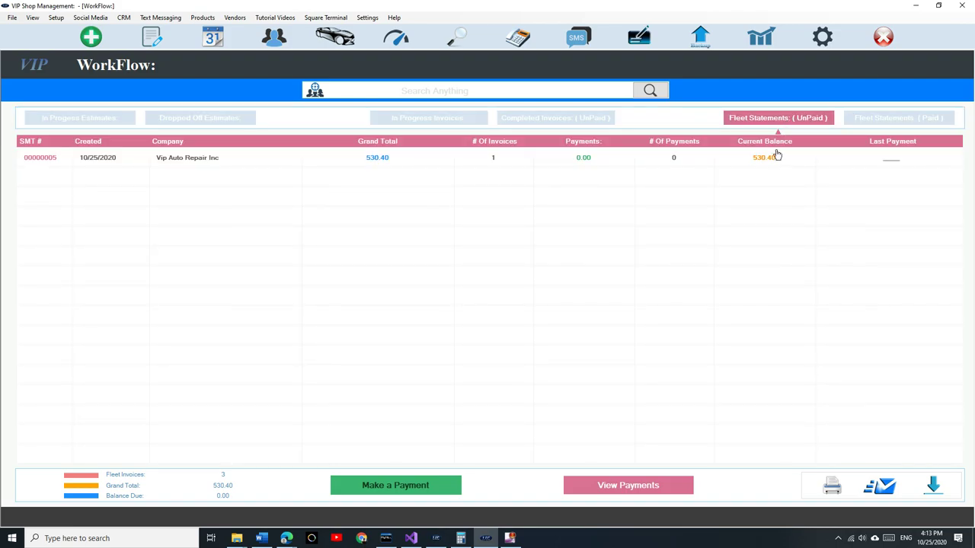
Step: Start a new estimate
left_click(91, 36)
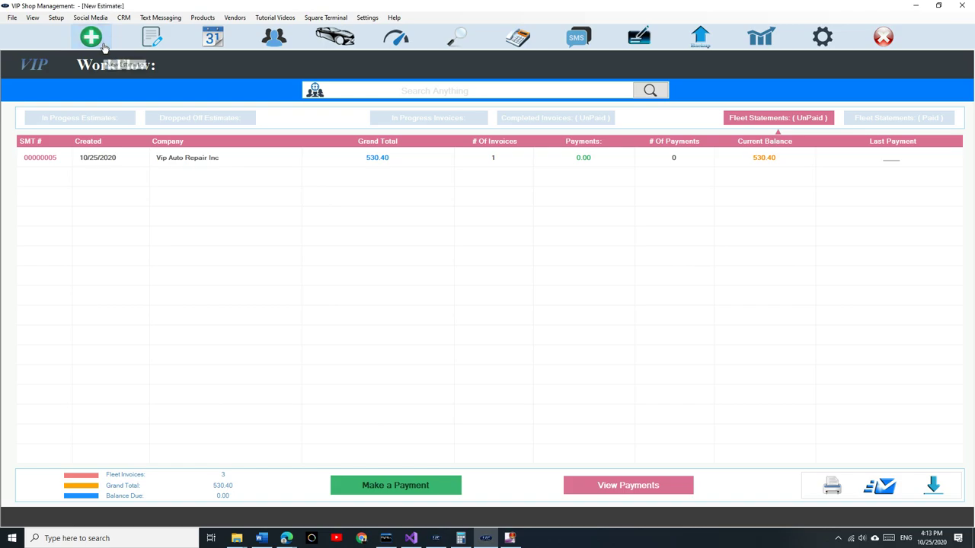